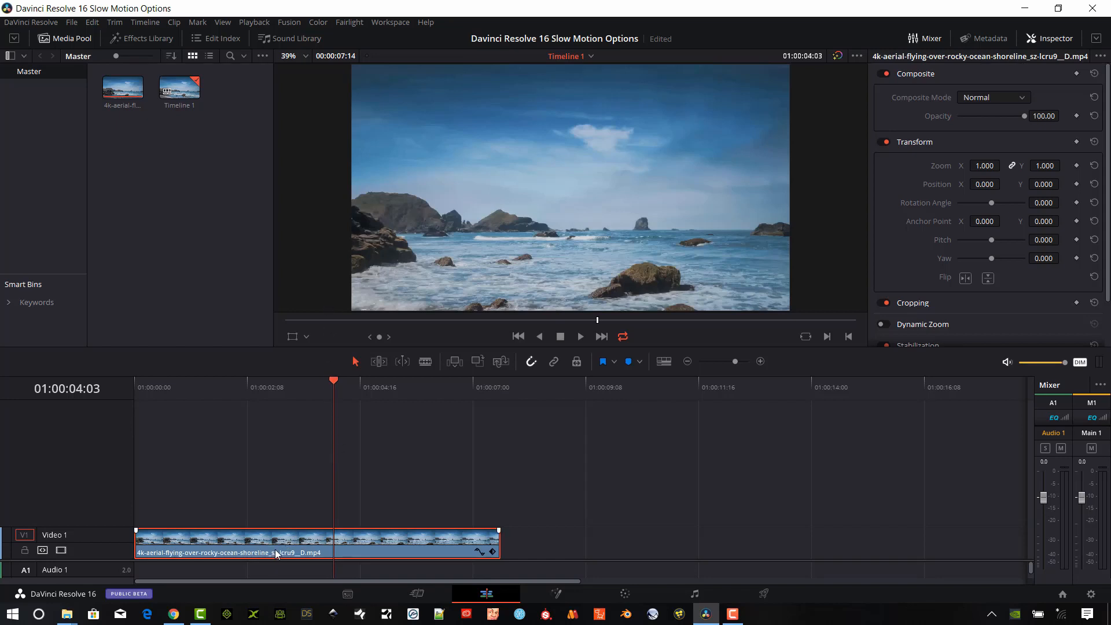
pyautogui.rightClick(277, 553)
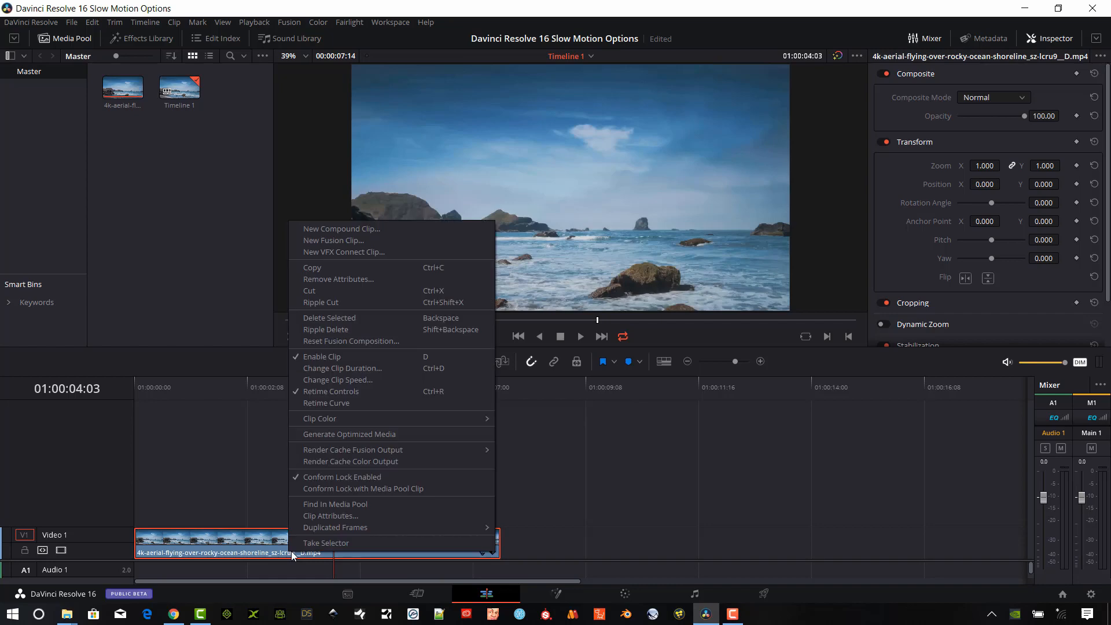
pyautogui.click(343, 380)
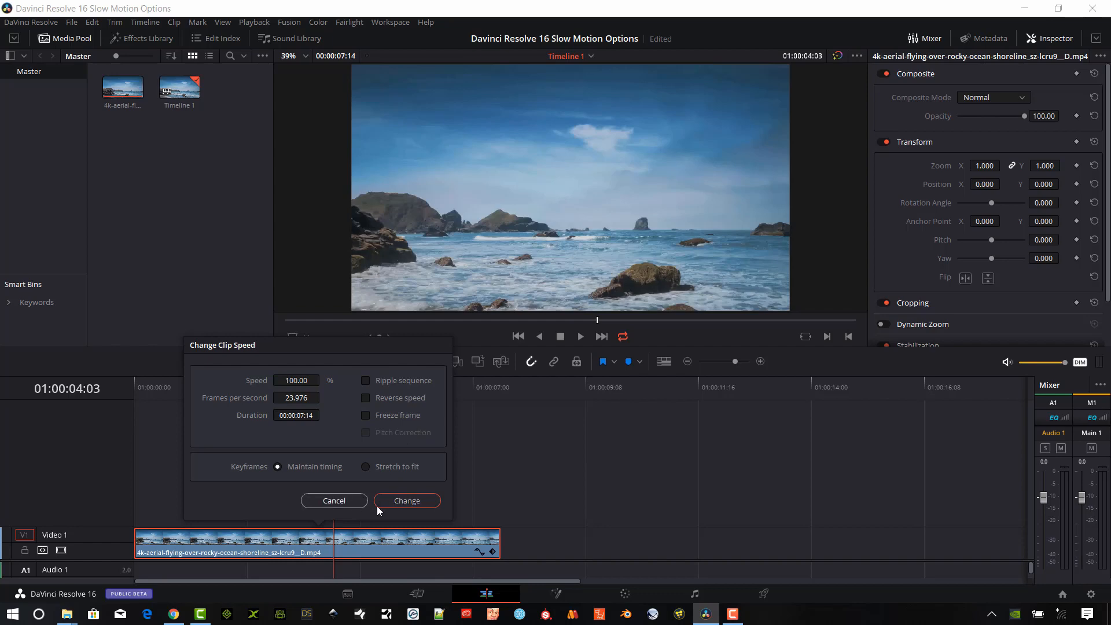
pyautogui.click(334, 501)
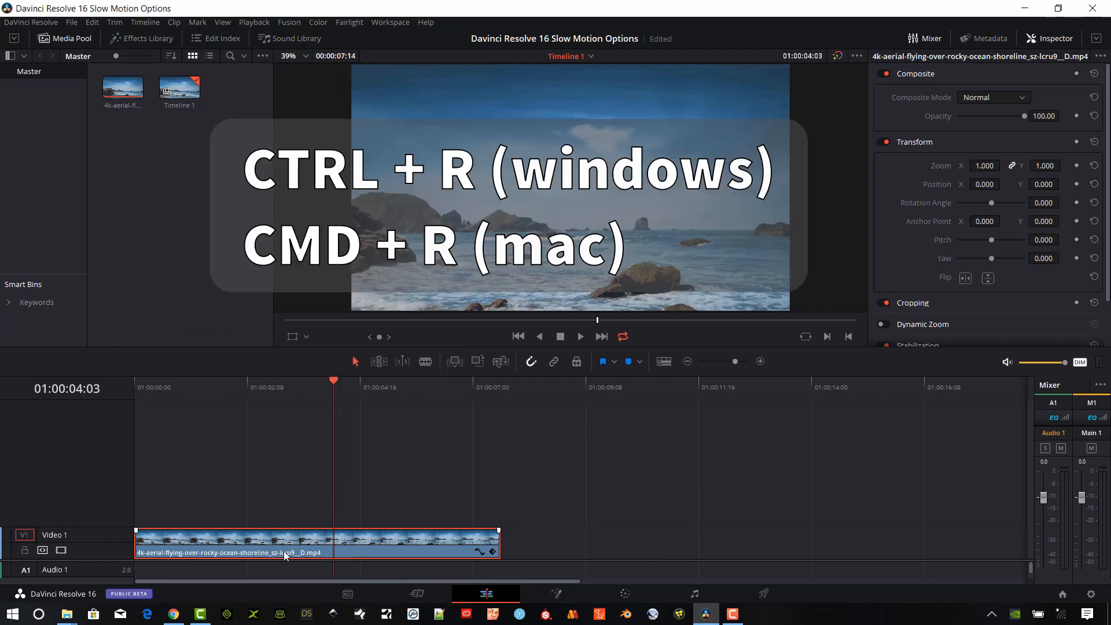
# Show the clip's retime controls and add a speed point at the playhead position, 01:00:04:03.
pyautogui.hotkey('ctrl', 'r')
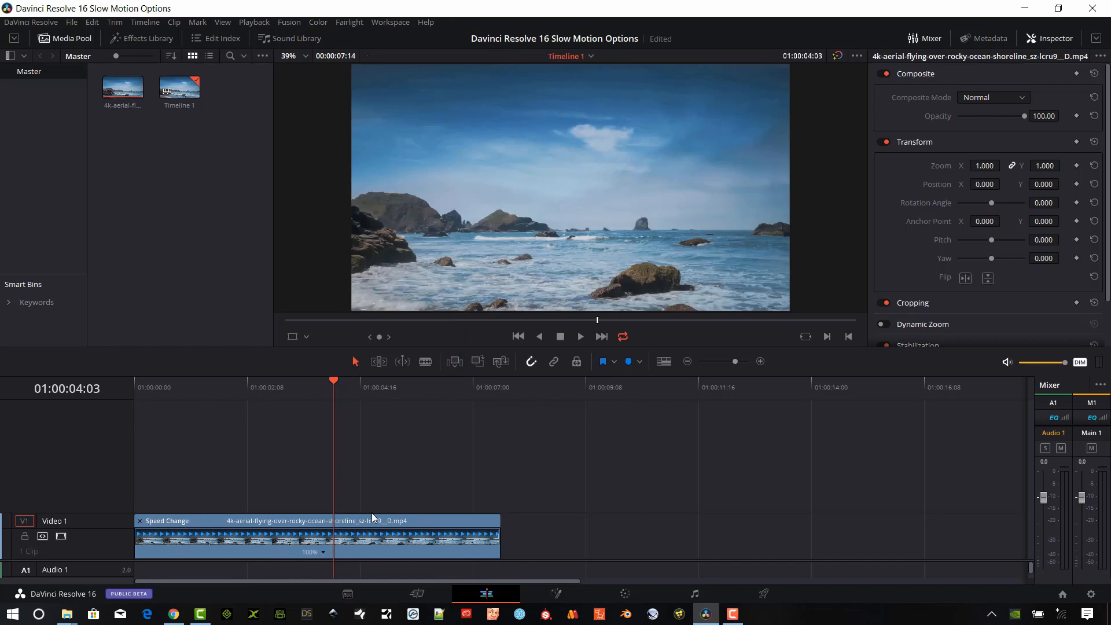
pyautogui.click(321, 553)
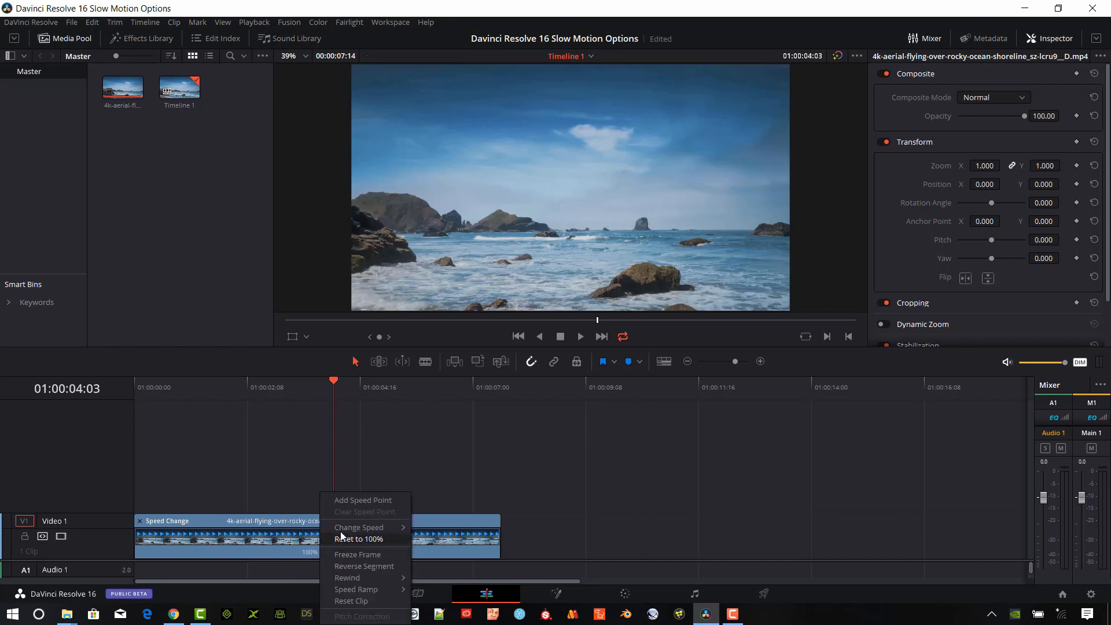
pyautogui.click(355, 502)
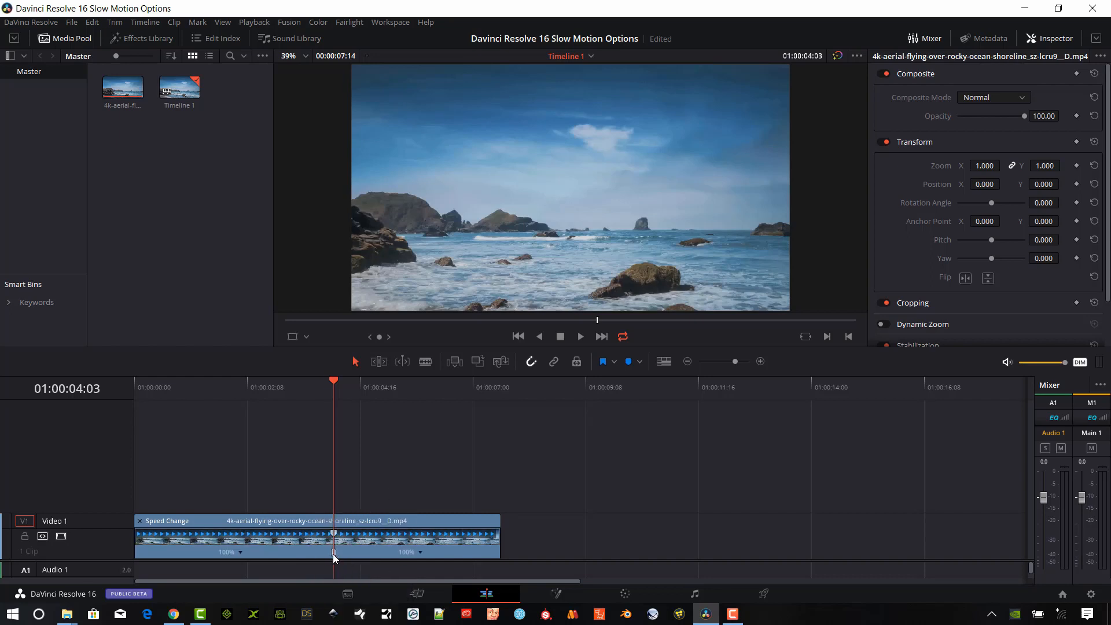
# Move the speed point along the clip to about 01:00:03:21.
pyautogui.moveTo(334, 557); pyautogui.dragTo(375, 556)
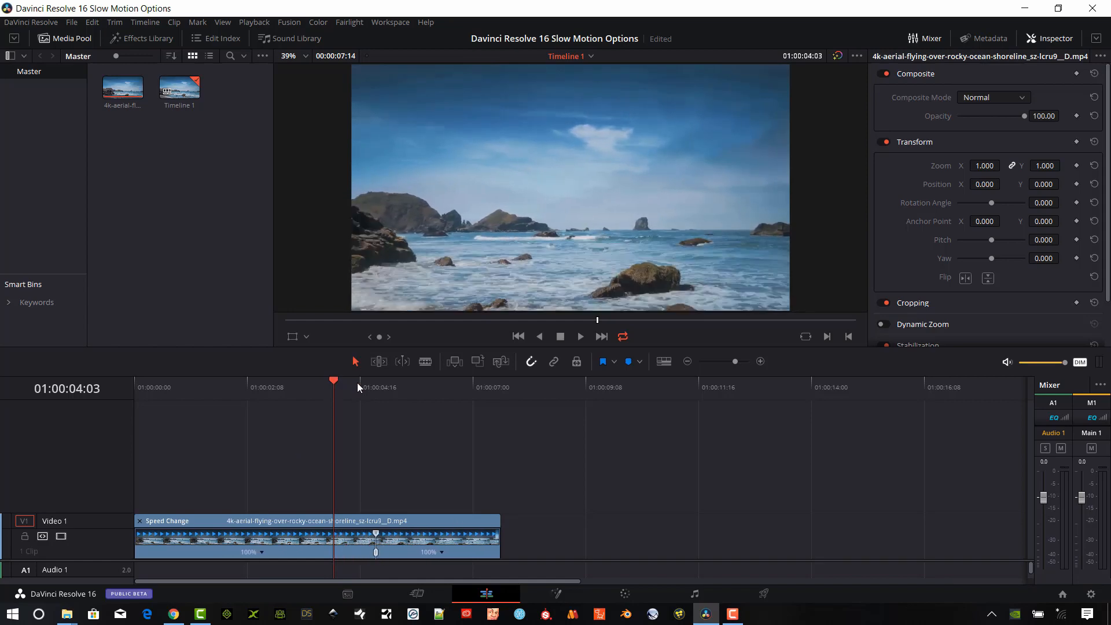
pyautogui.moveTo(334, 383); pyautogui.dragTo(321, 408)
pyautogui.moveTo(376, 555); pyautogui.dragTo(320, 553)
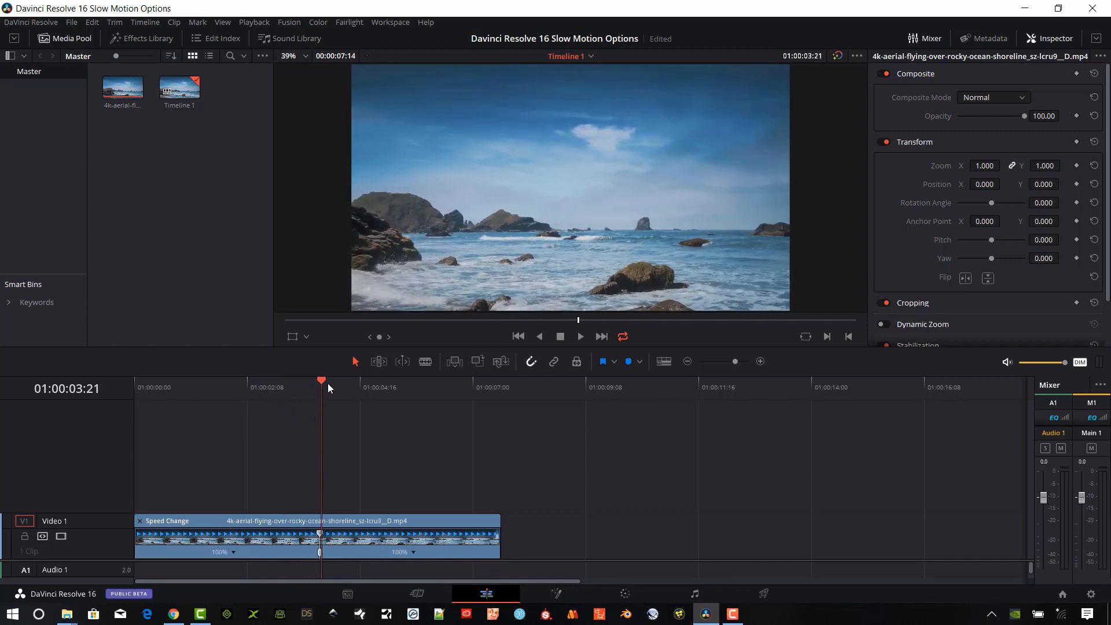
# Cut the clip at 01:00:01:23 and delete the piece before the cut.
pyautogui.moveTo(316, 380); pyautogui.dragTo(265, 412)
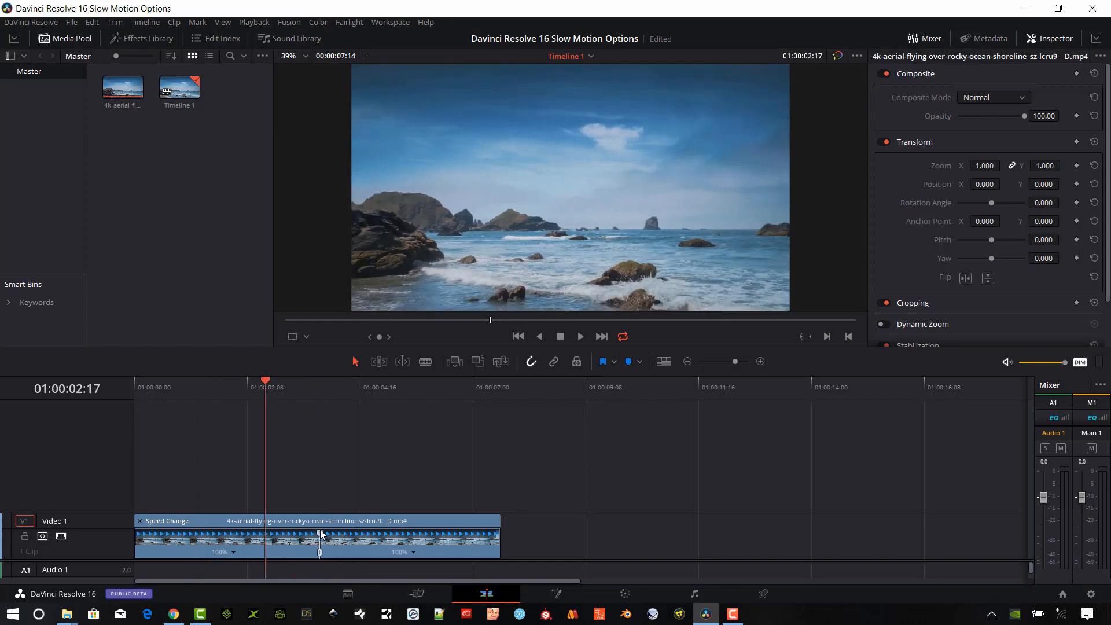
pyautogui.moveTo(269, 383); pyautogui.dragTo(229, 400)
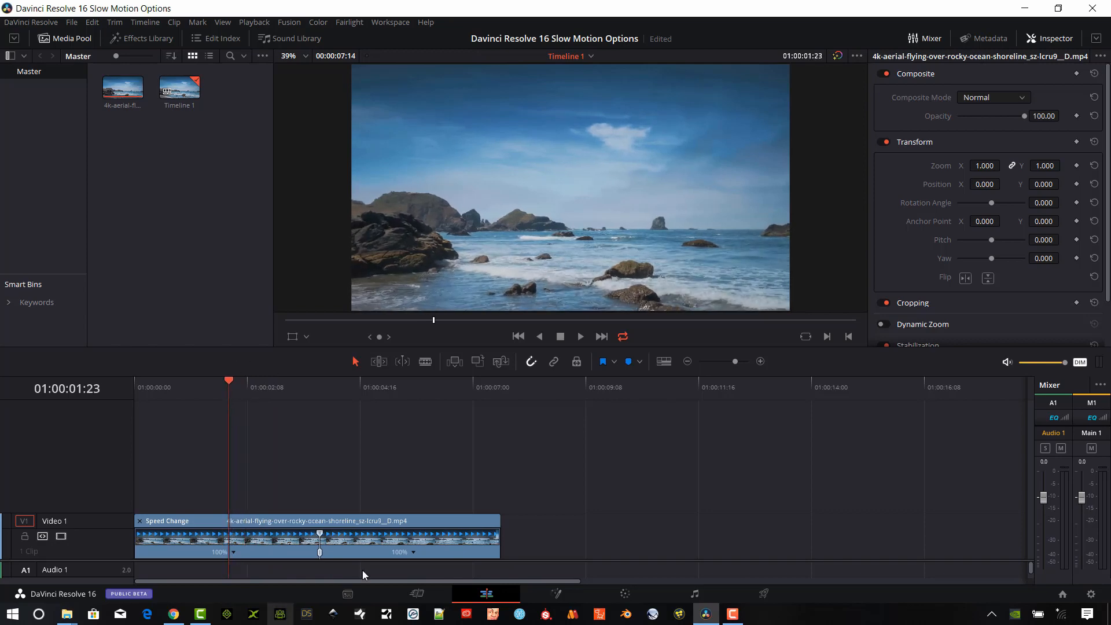
pyautogui.click(425, 361)
pyautogui.click(234, 538)
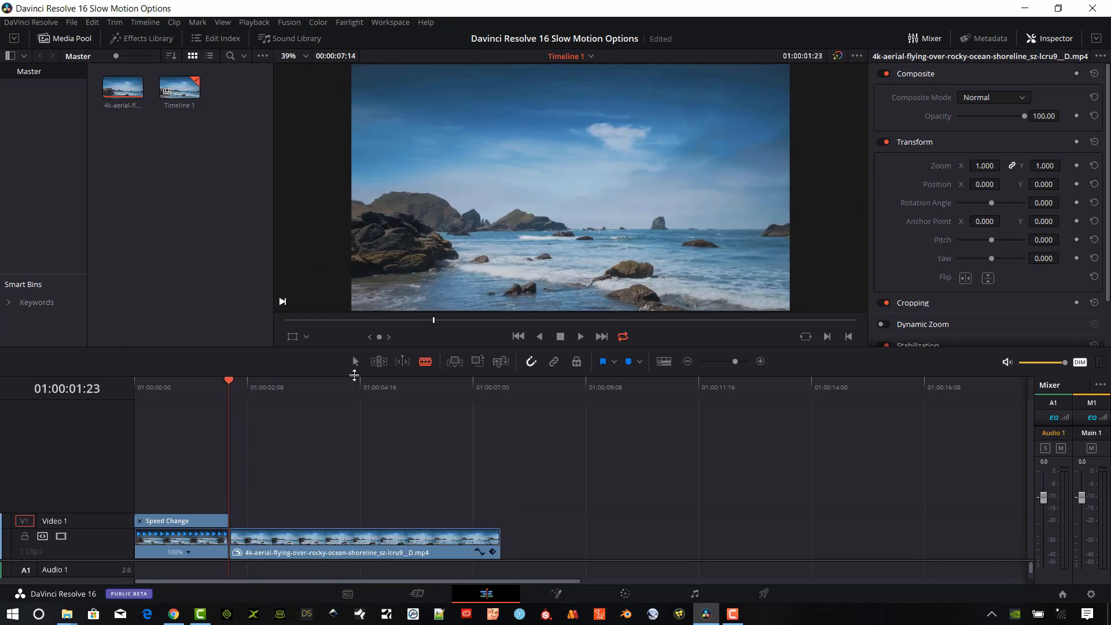
pyautogui.click(355, 361)
pyautogui.click(198, 526)
pyautogui.press('Delete')
# Show the remaining clip's retime controls and set the speed of the segment before the speed point to 10%.
pyautogui.click(264, 543)
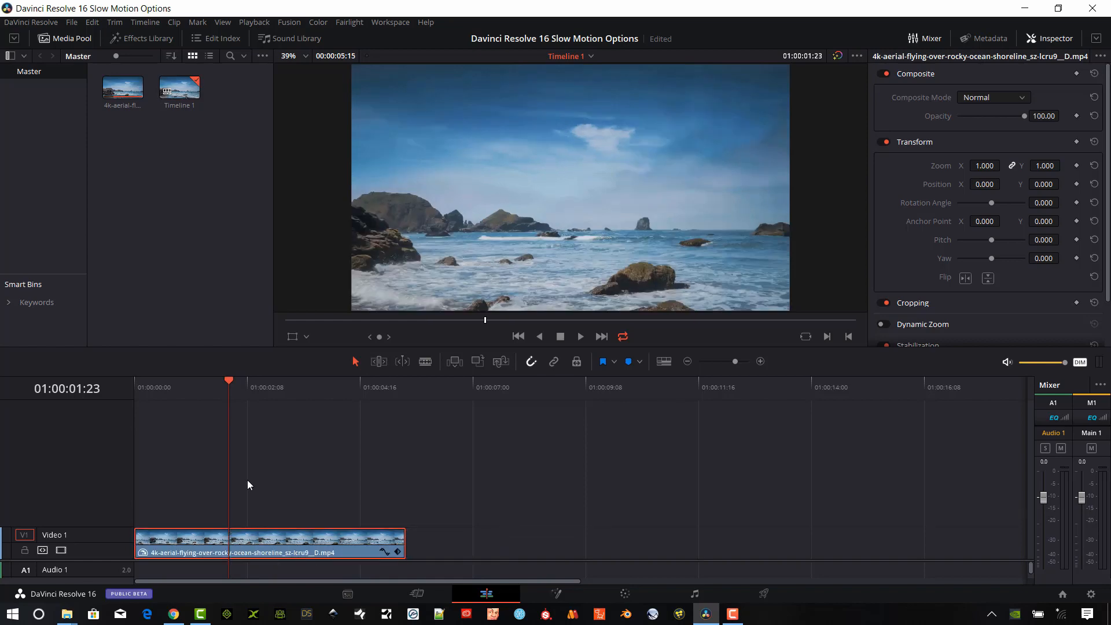
pyautogui.hotkey('ctrl', 'r')
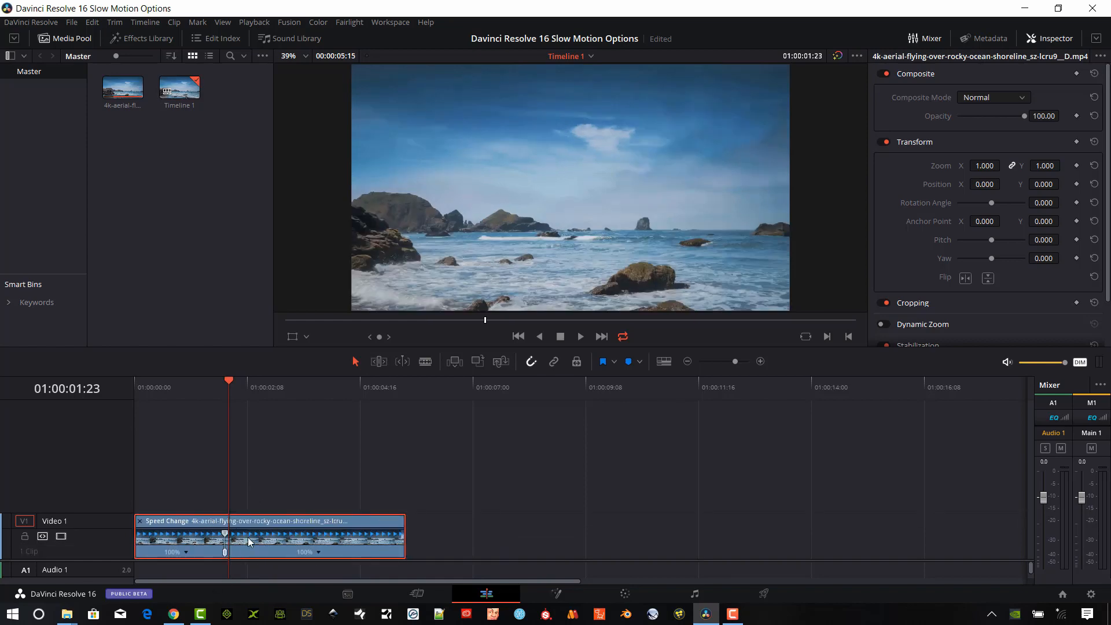
pyautogui.moveTo(209, 392); pyautogui.dragTo(157, 414)
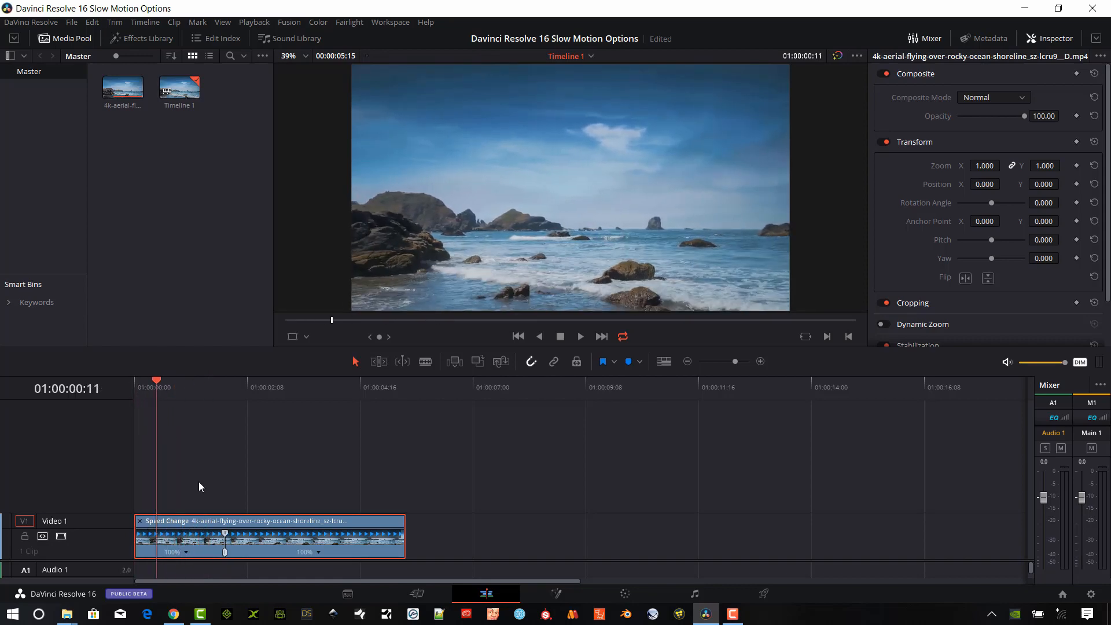
pyautogui.click(224, 539)
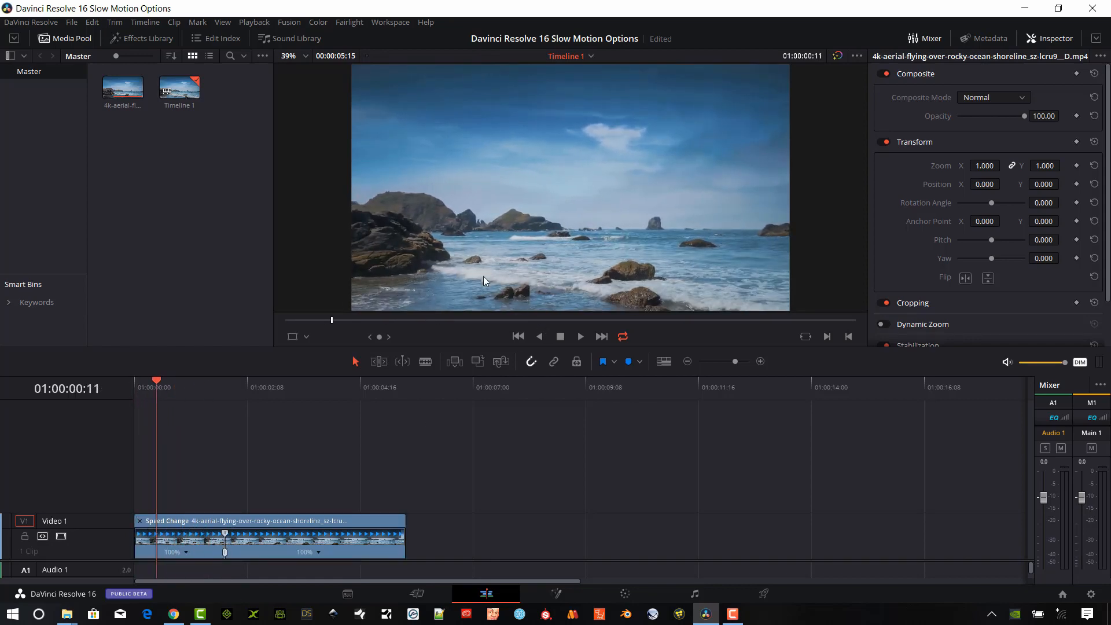
pyautogui.click(186, 552)
pyautogui.moveTo(231, 529)
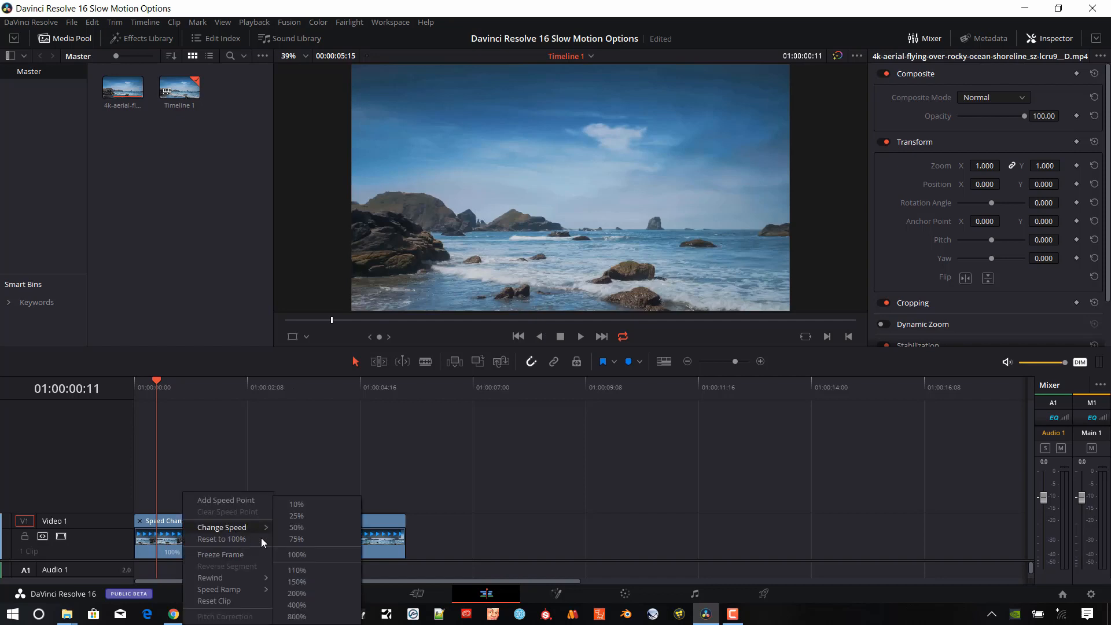
pyautogui.click(302, 508)
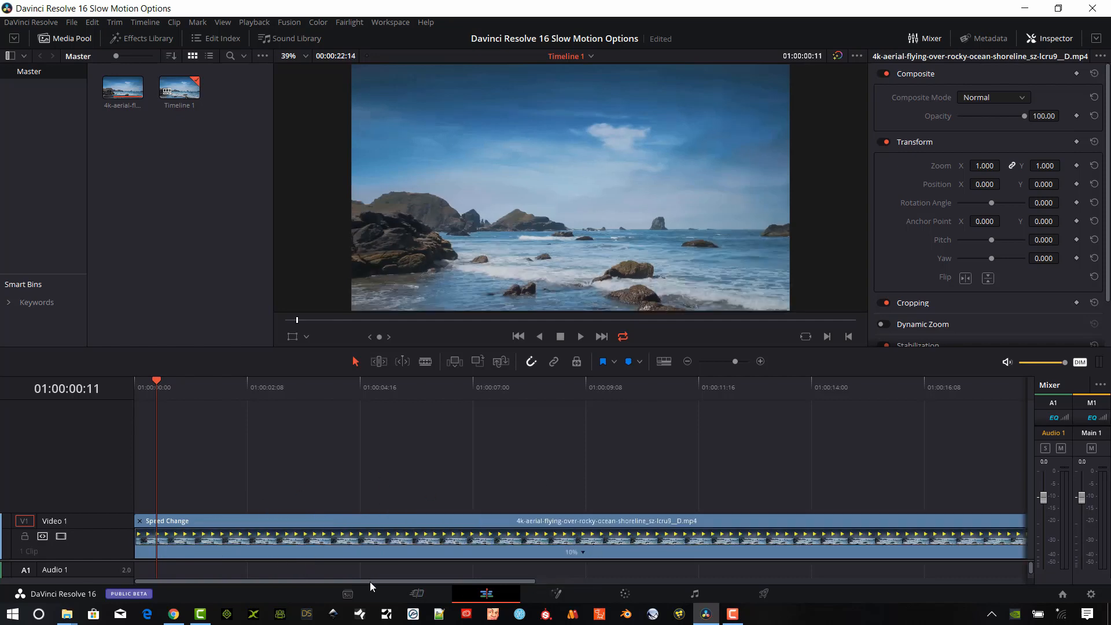
# Stretch the slowed segment by its speed point until its speed is 6%.
pyautogui.moveTo(369, 581); pyautogui.dragTo(488, 591)
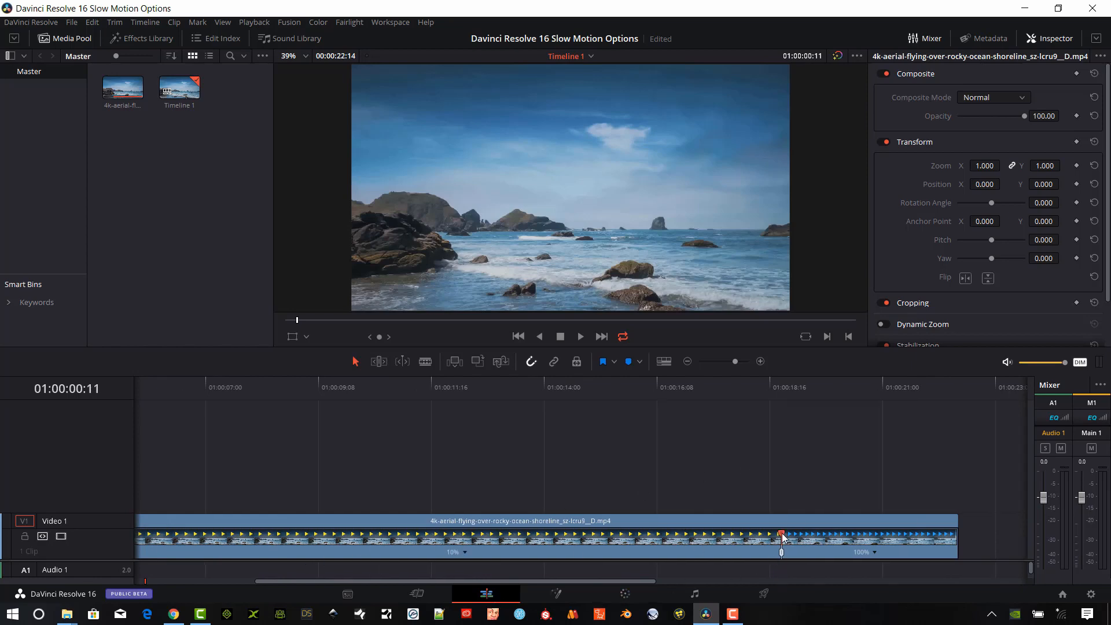
pyautogui.moveTo(784, 537); pyautogui.dragTo(1107, 537)
pyautogui.moveTo(573, 580); pyautogui.dragTo(810, 581)
pyautogui.moveTo(500, 535); pyautogui.dragTo(883, 535)
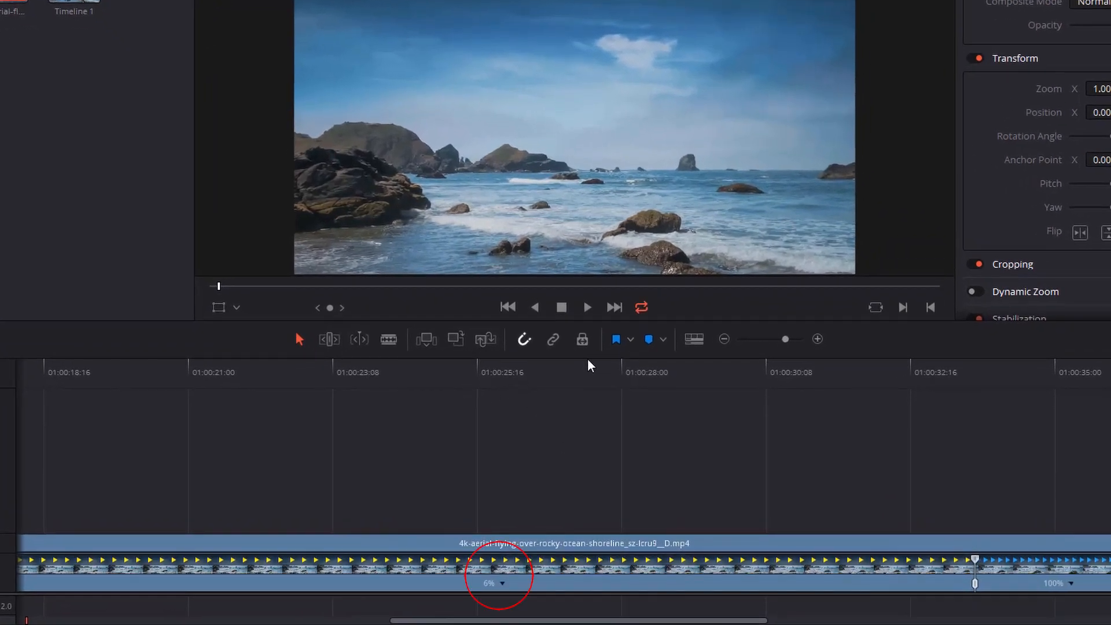
# Select the slowed clip with the playhead at 01:00:23:01 and expand its Retime And Scaling settings in the Inspector.
pyautogui.click(558, 370)
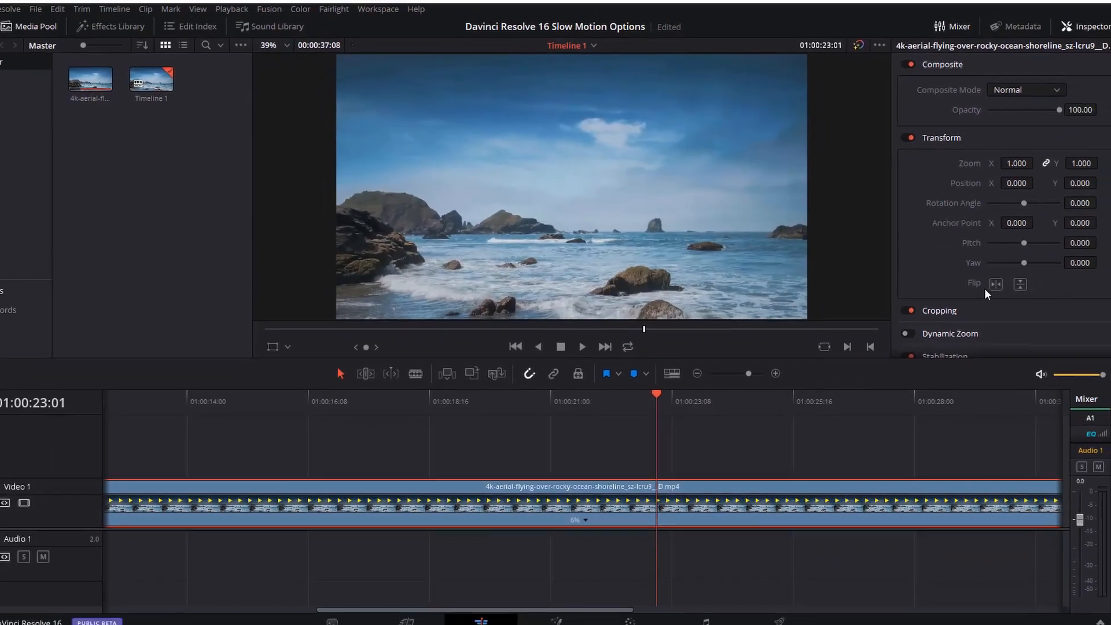
pyautogui.scroll(-2, 1039, 142)
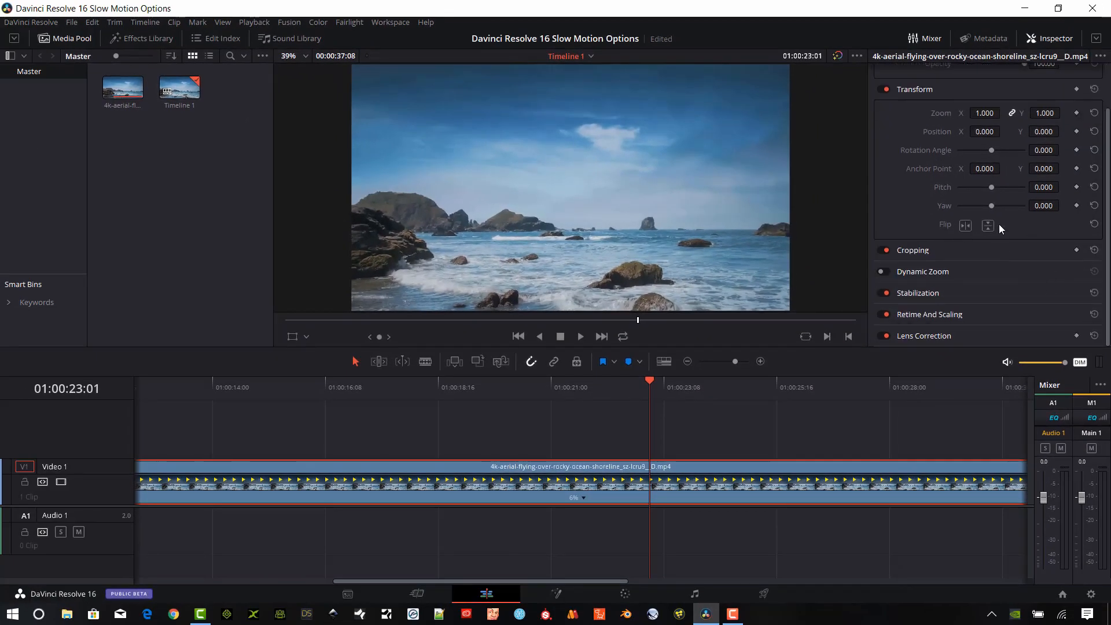
pyautogui.scroll(2, 998, 224)
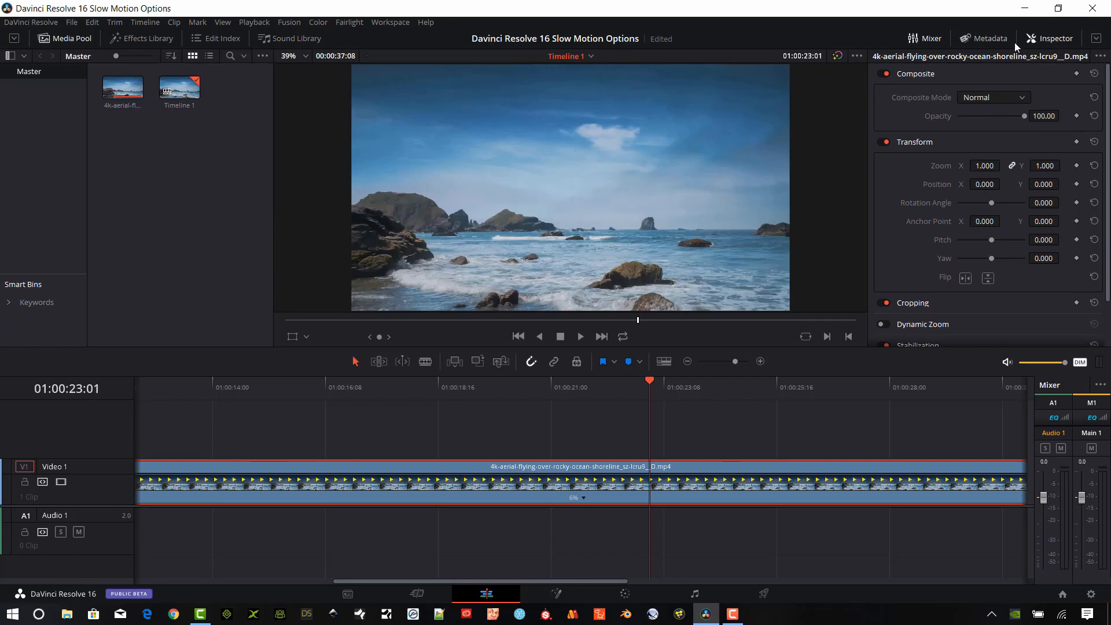
pyautogui.click(1044, 39)
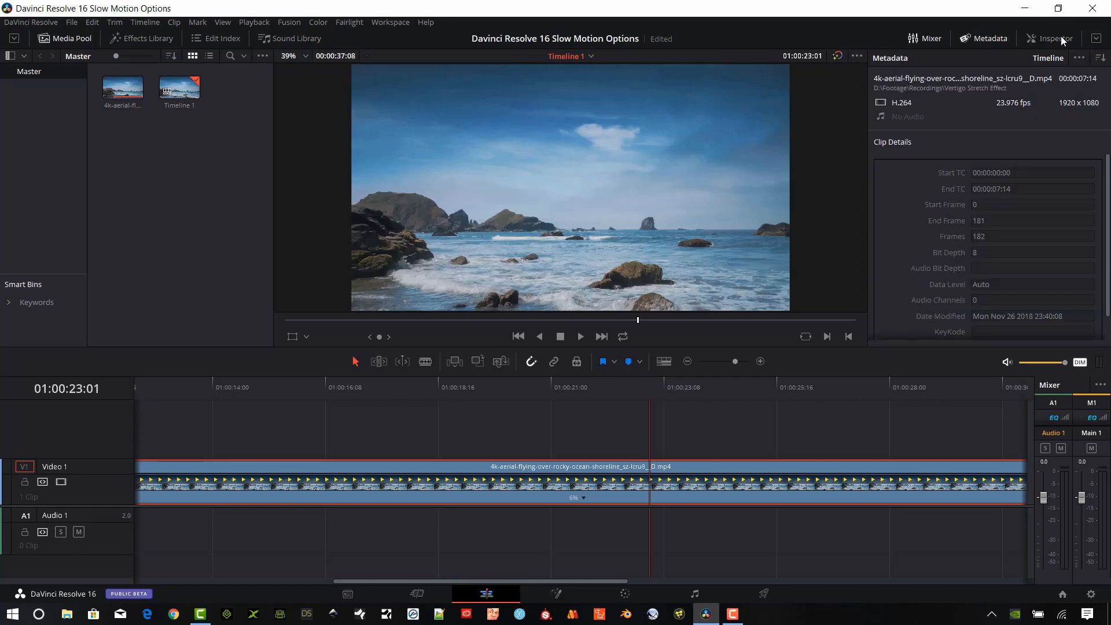
pyautogui.click(988, 40)
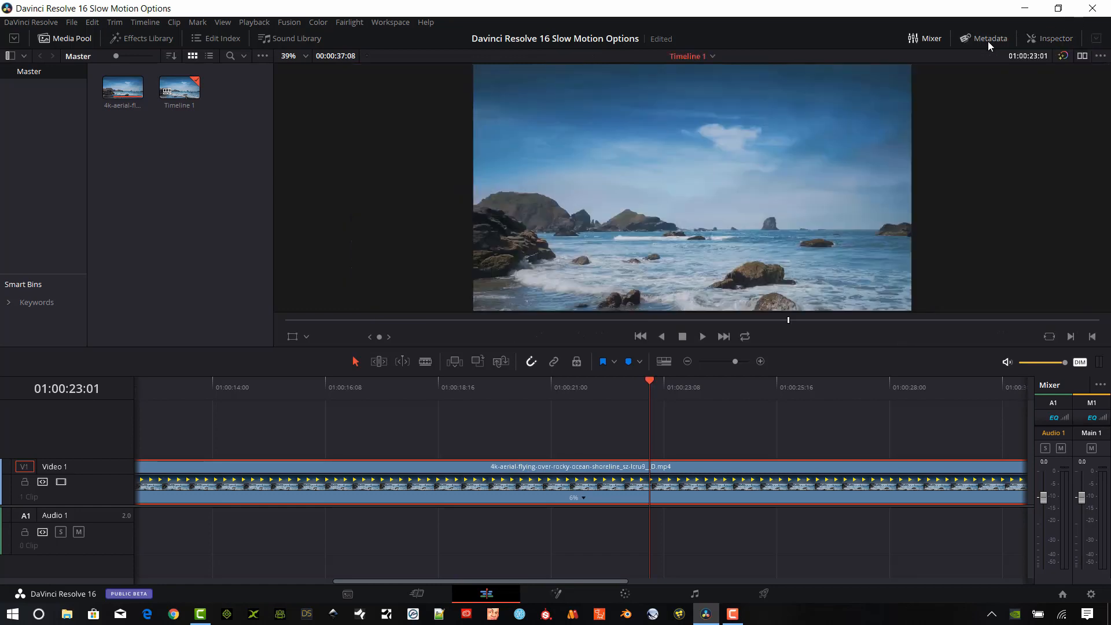
pyautogui.click(1049, 39)
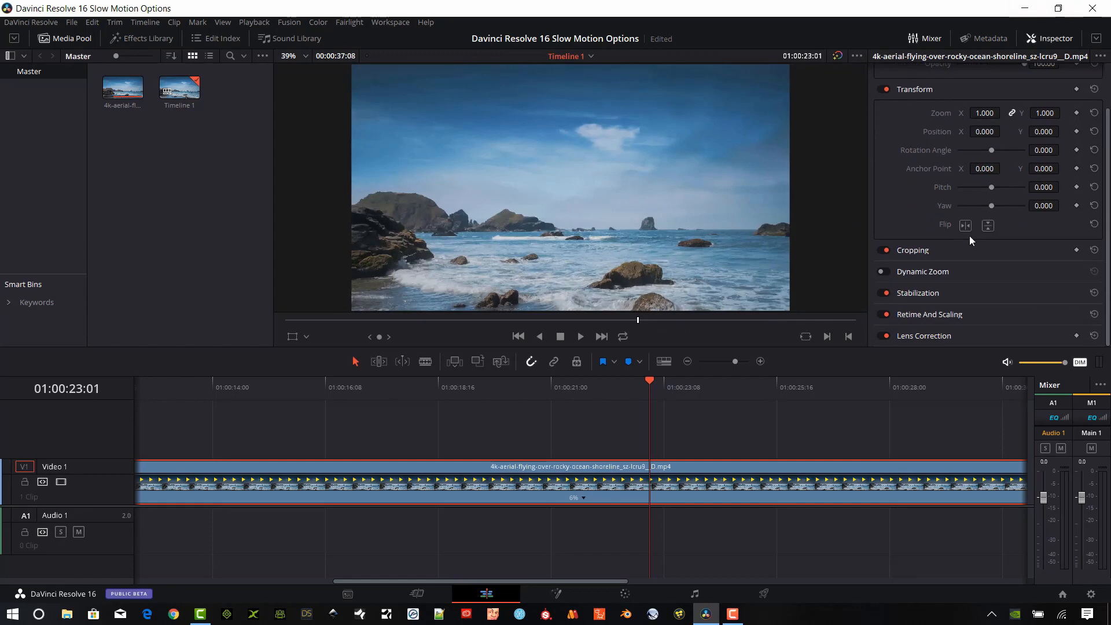
pyautogui.click(920, 314)
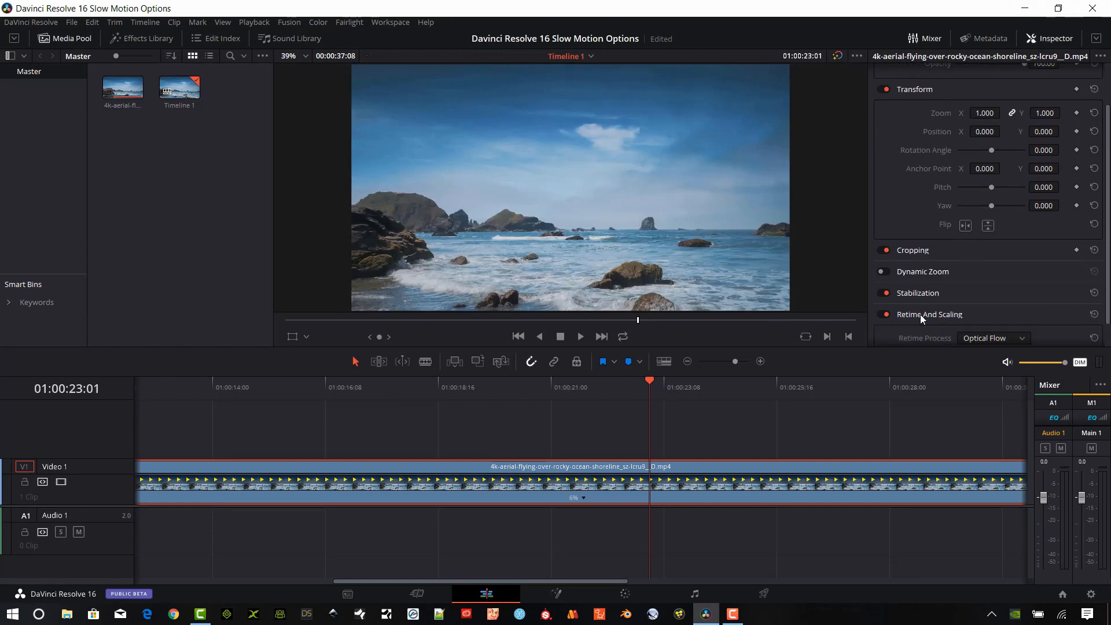
pyautogui.scroll(-2, 1013, 276)
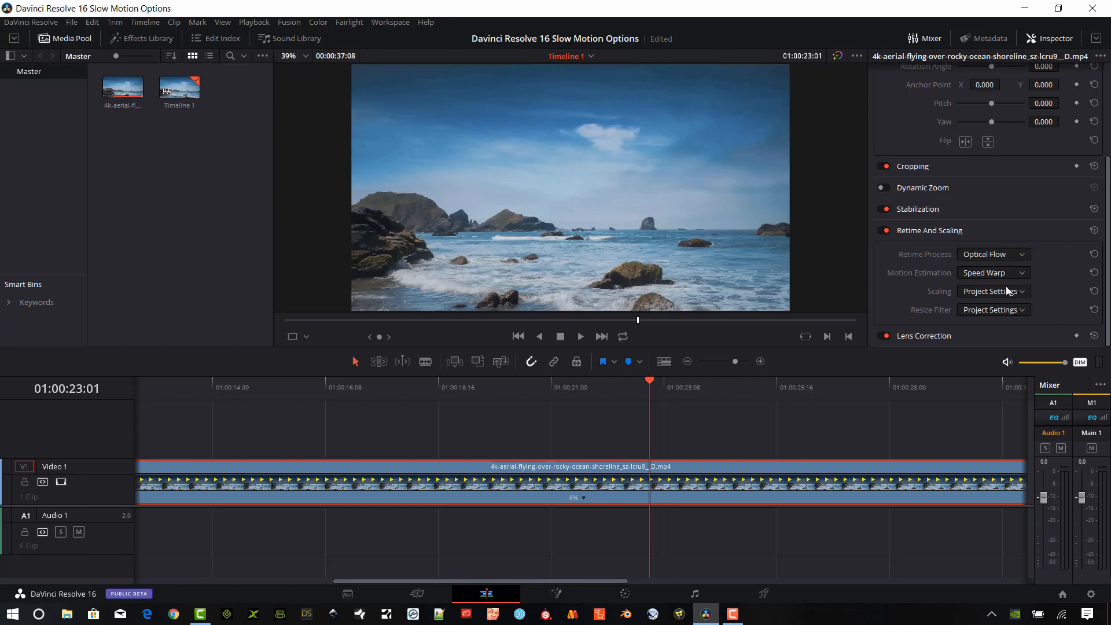
# Switch the clip's Retime Process to Project Settings and from there to Nearest.
pyautogui.click(1021, 254)
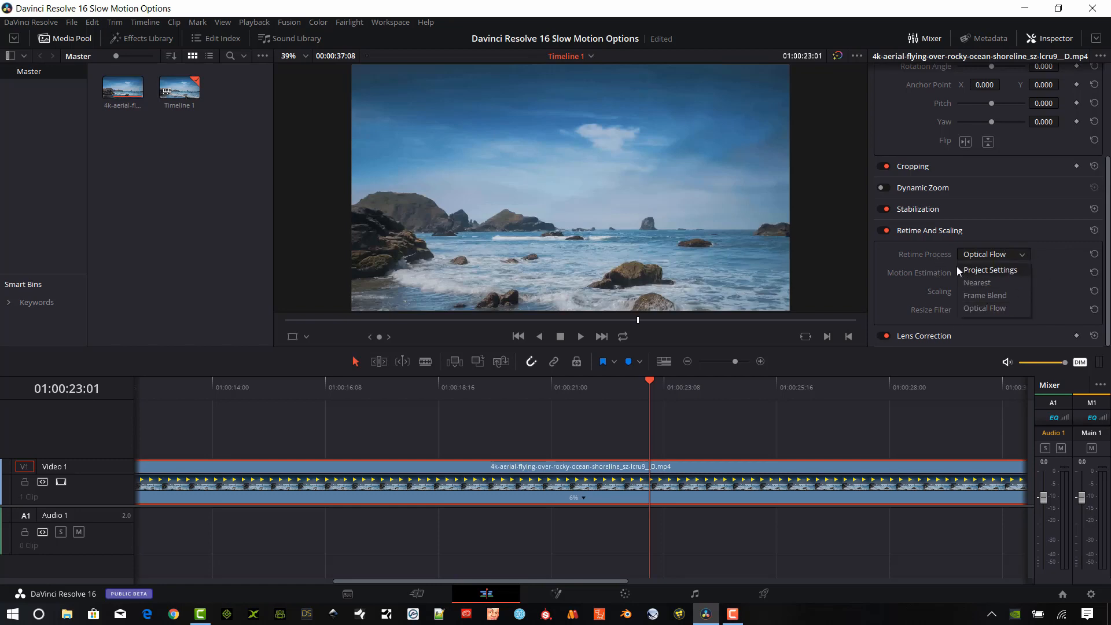
pyautogui.click(1000, 270)
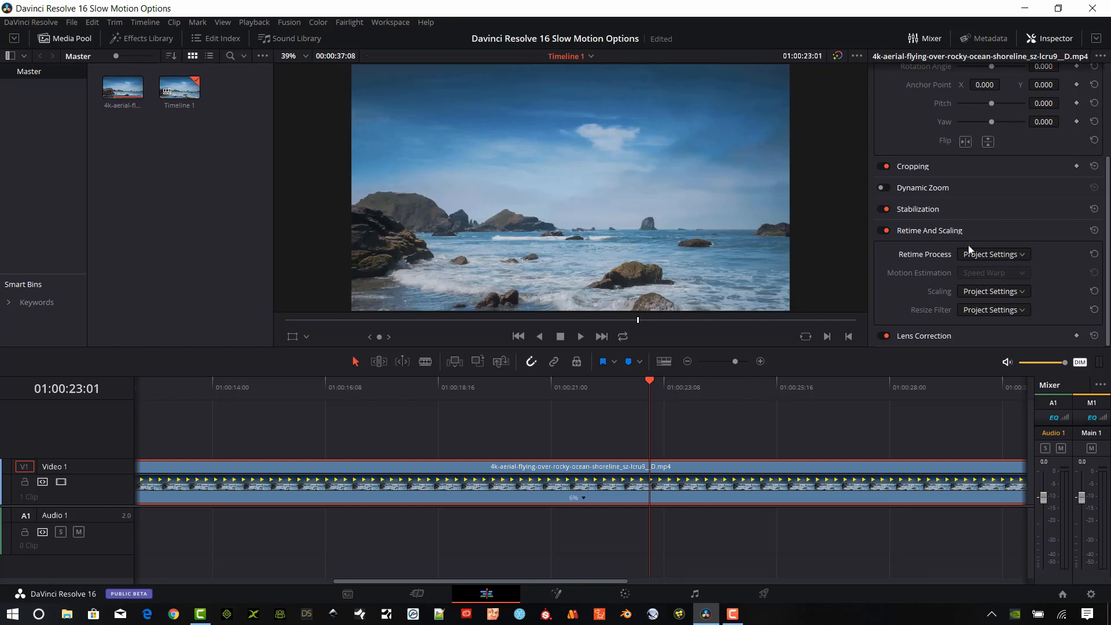
pyautogui.click(1016, 259)
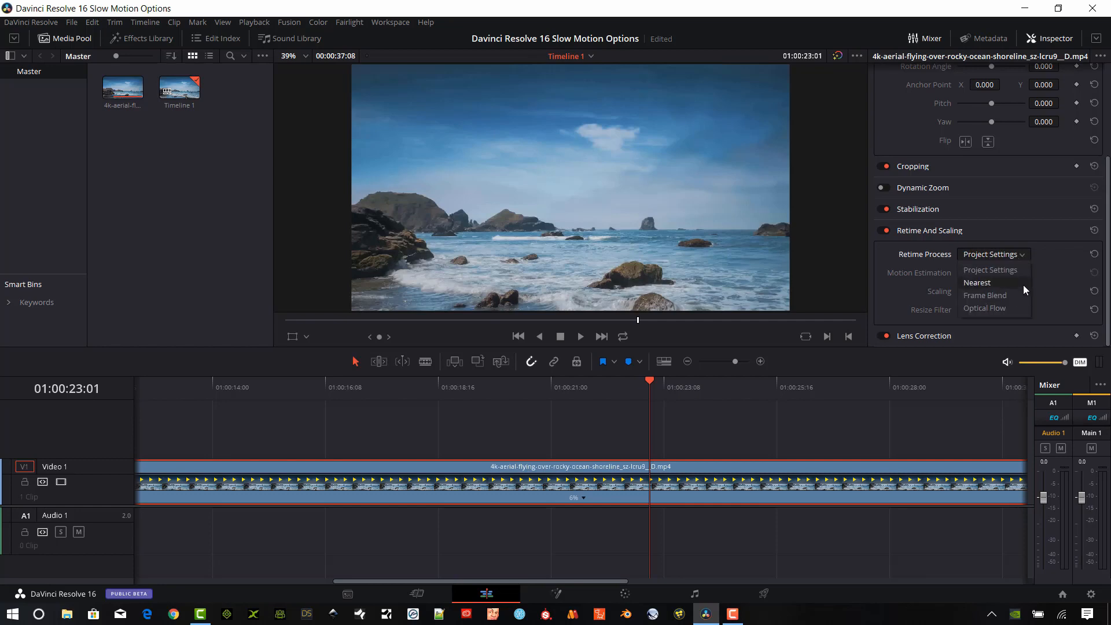
pyautogui.click(989, 285)
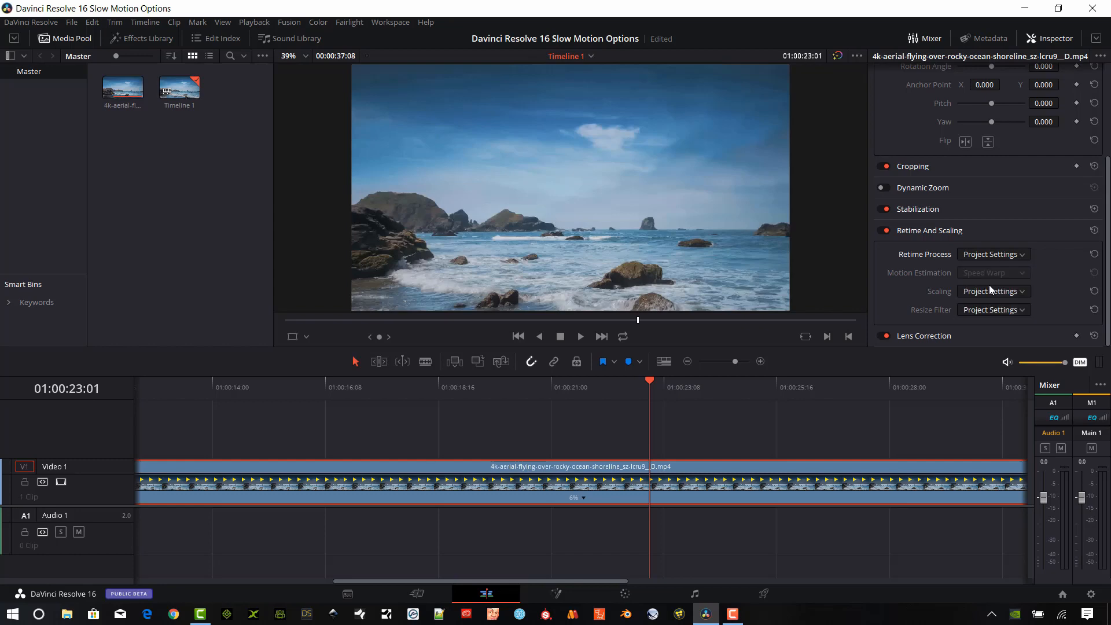
# Play part of the slowed clip to check the Nearest retiming, and return the playhead to 01:00:17:23.
pyautogui.click(409, 386)
pyautogui.click(578, 335)
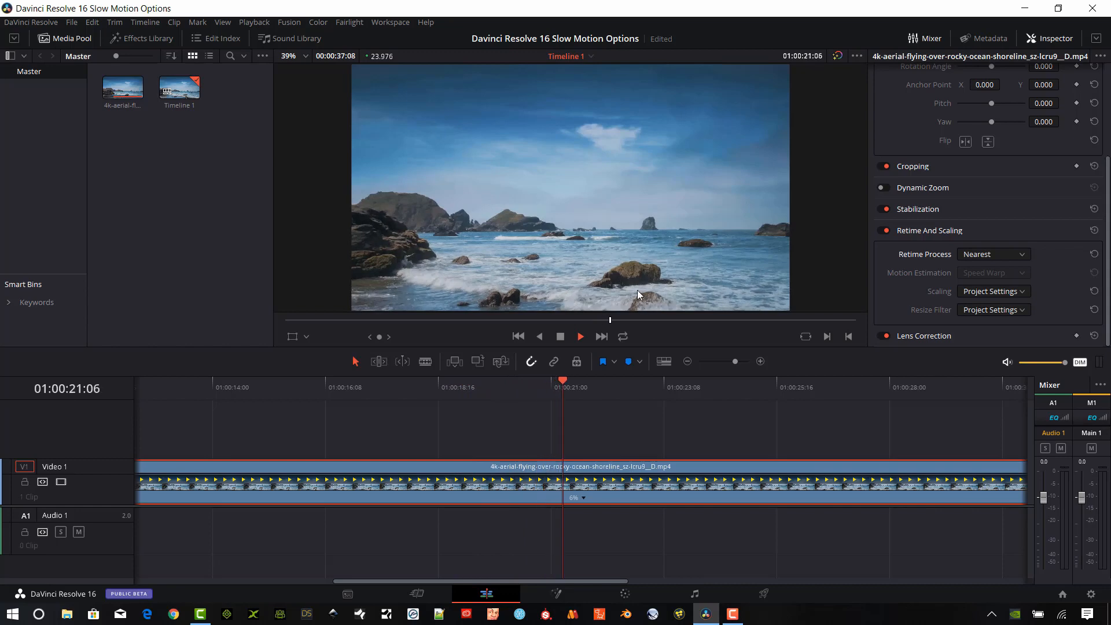
pyautogui.click(560, 337)
pyautogui.click(404, 387)
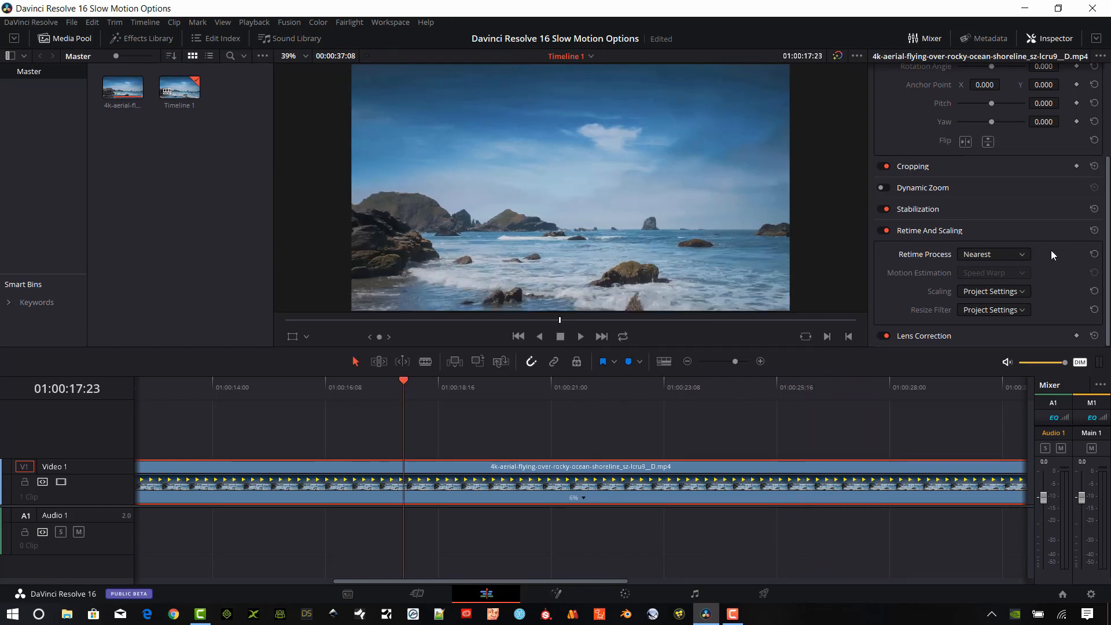
# Set the clip's Retime Process to Frame Blend and place the playhead at 01:00:15:15.
pyautogui.click(1028, 255)
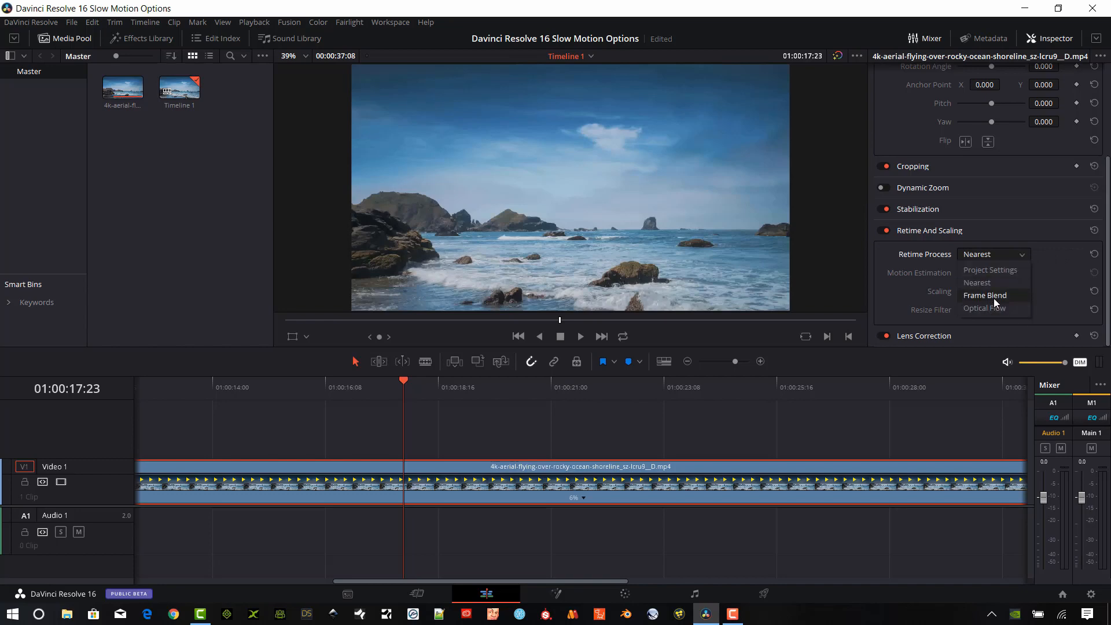
pyautogui.click(994, 297)
pyautogui.click(292, 387)
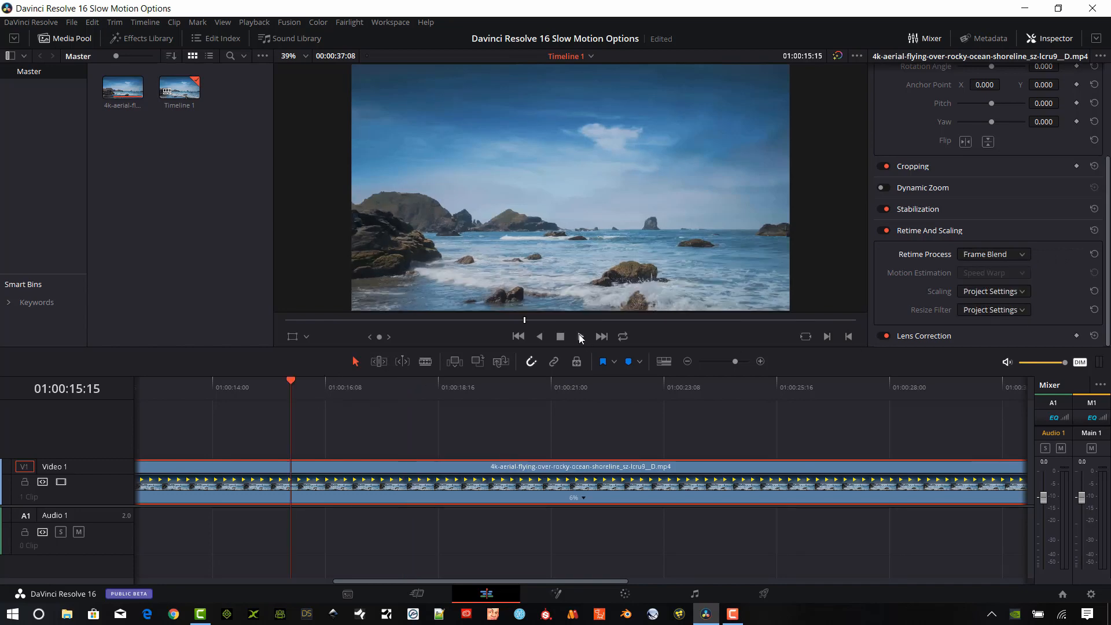
# Play the slowed clip from 01:00:15:15 to check the Frame Blend retiming, and return the playhead to 01:00:14:13.
pyautogui.click(579, 336)
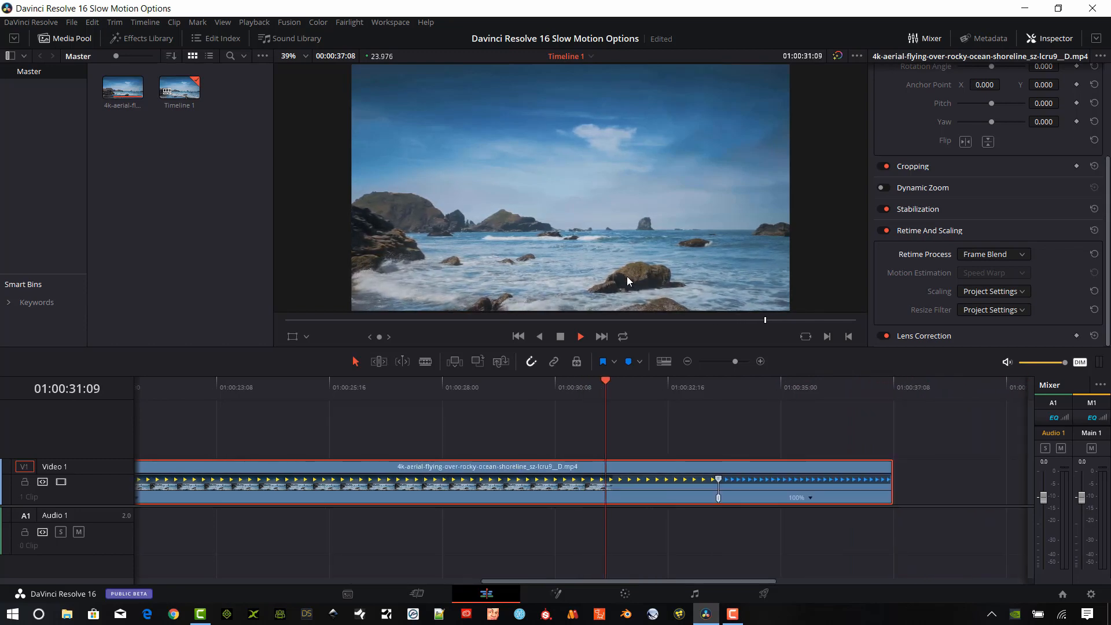
pyautogui.click(561, 337)
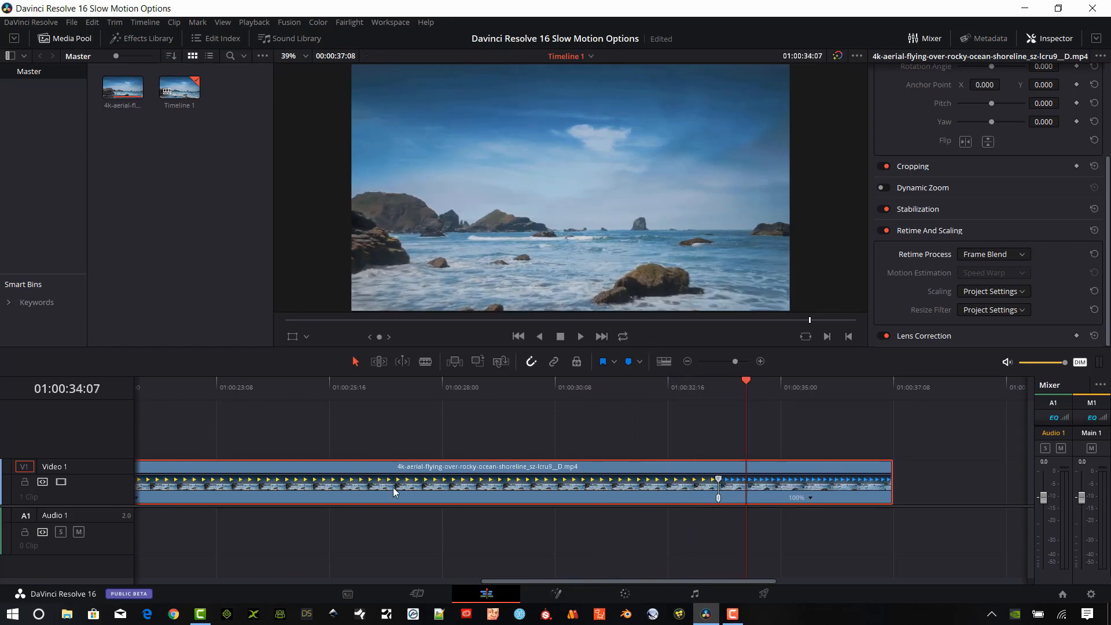
pyautogui.moveTo(539, 579); pyautogui.dragTo(366, 579)
pyautogui.click(315, 386)
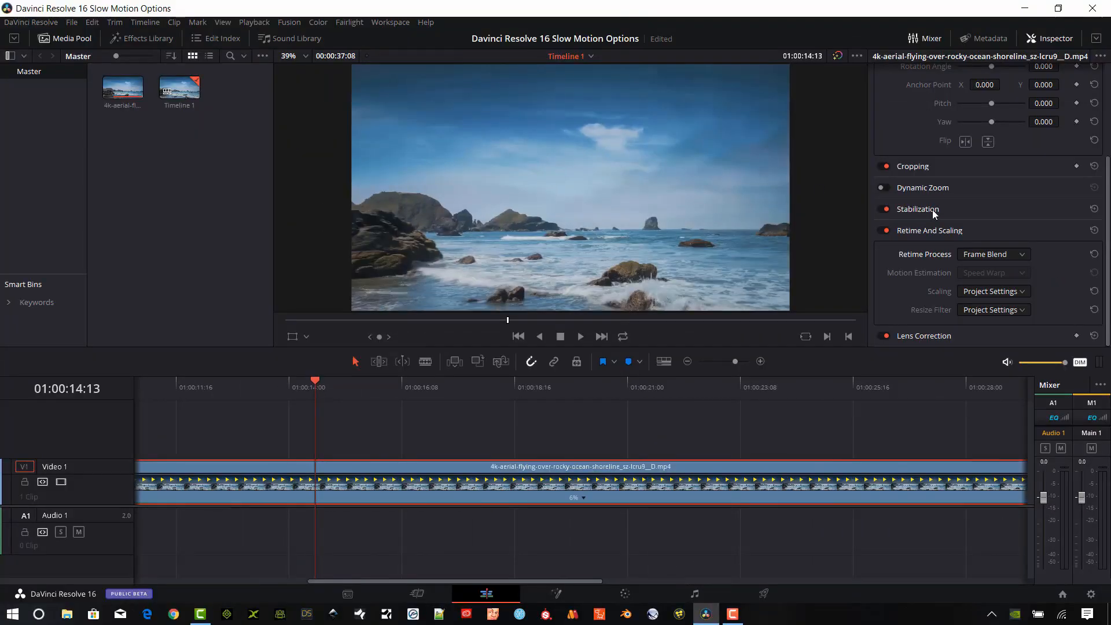
# Set the clip's Retime Process to Optical Flow and its Motion Estimation to Standard Faster.
pyautogui.click(1025, 253)
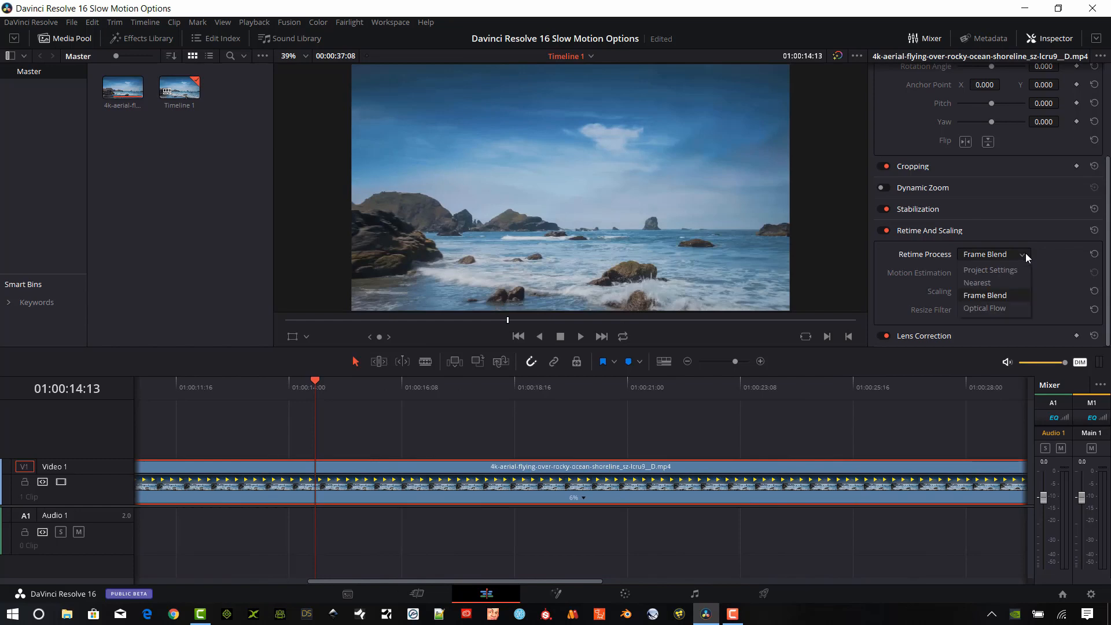
pyautogui.click(1001, 306)
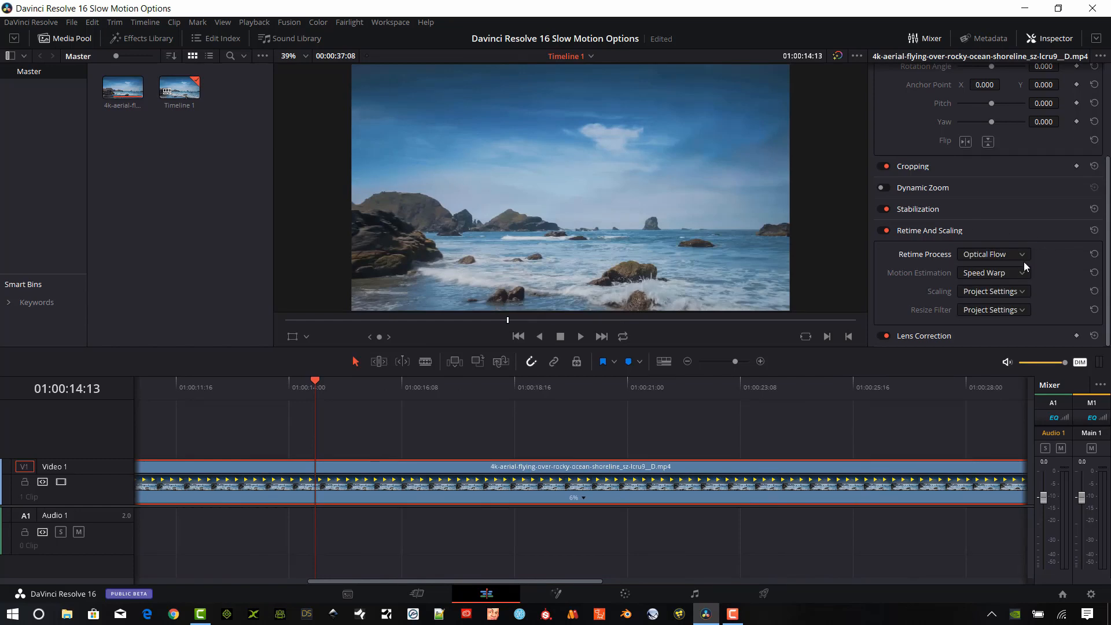
pyautogui.click(1025, 271)
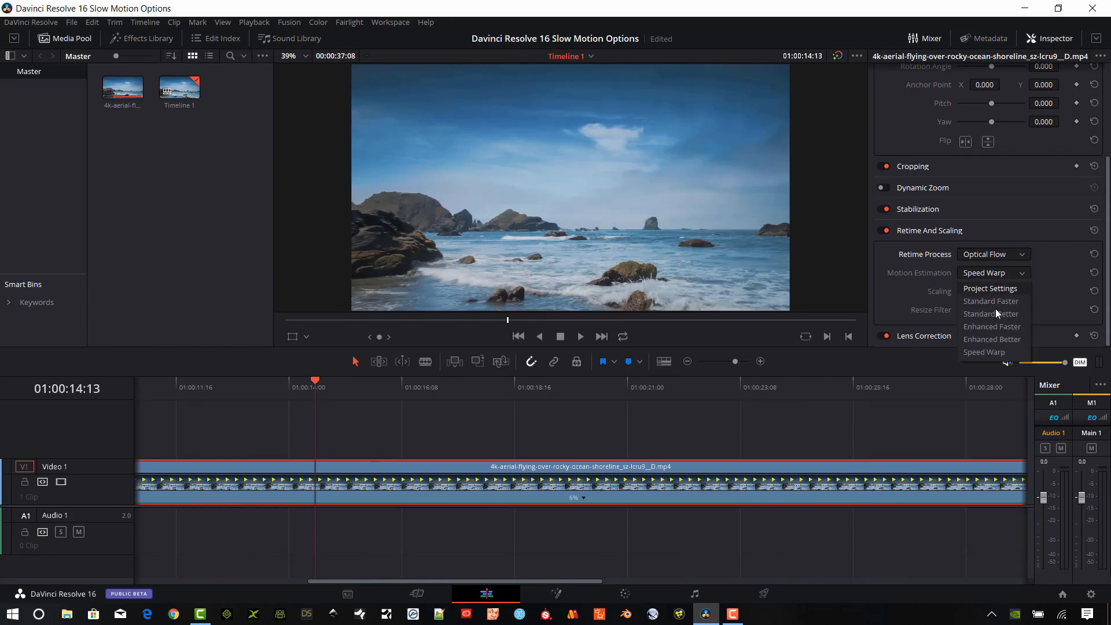
pyautogui.click(995, 292)
pyautogui.click(1022, 275)
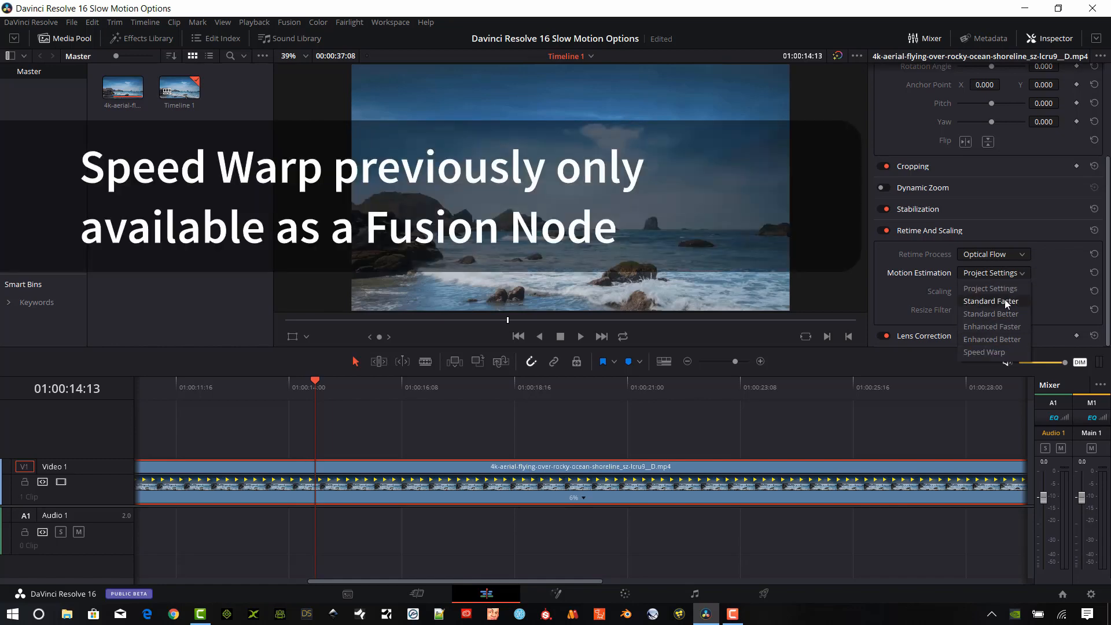
pyautogui.click(981, 304)
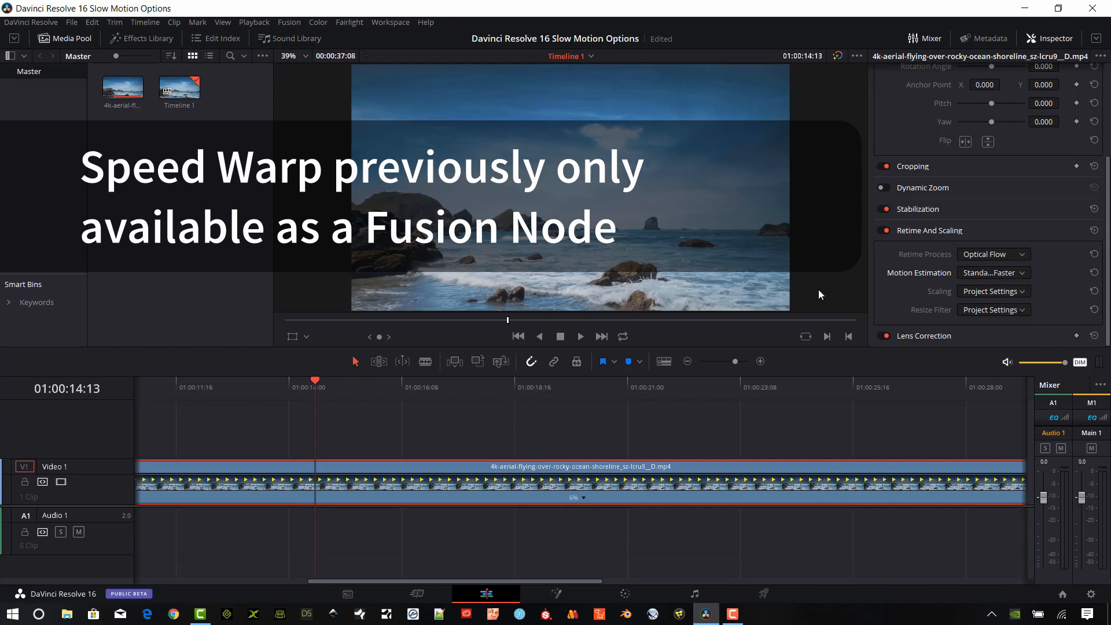
# Play the clip from 01:00:13:05 to check the Optical Flow retiming, and return the playhead to 01:00:12:10.
pyautogui.click(1021, 255)
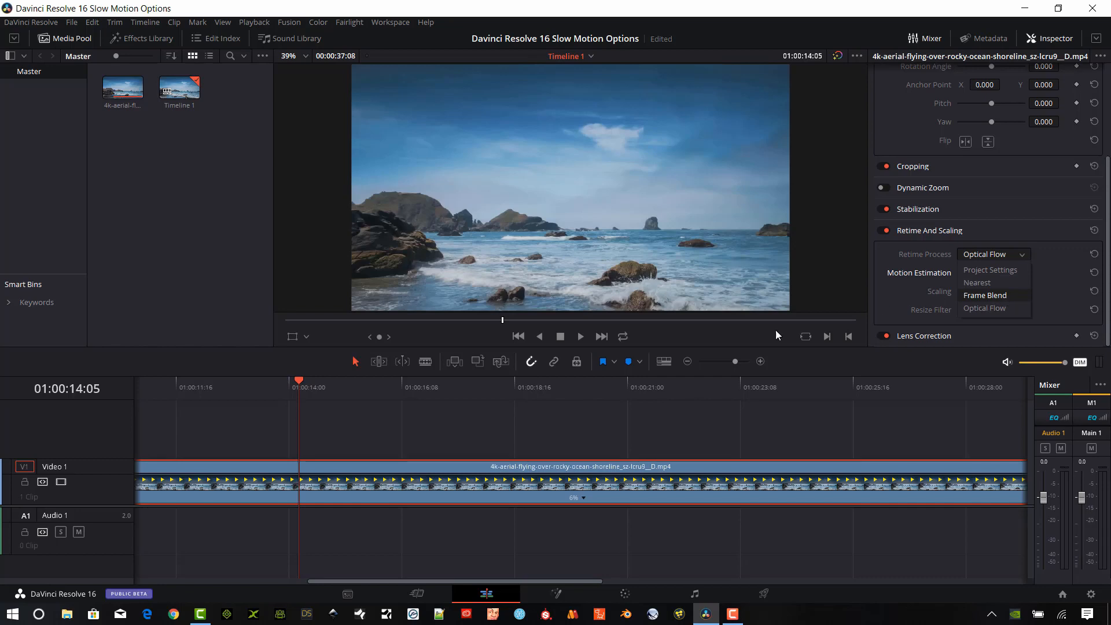
pyautogui.click(287, 387)
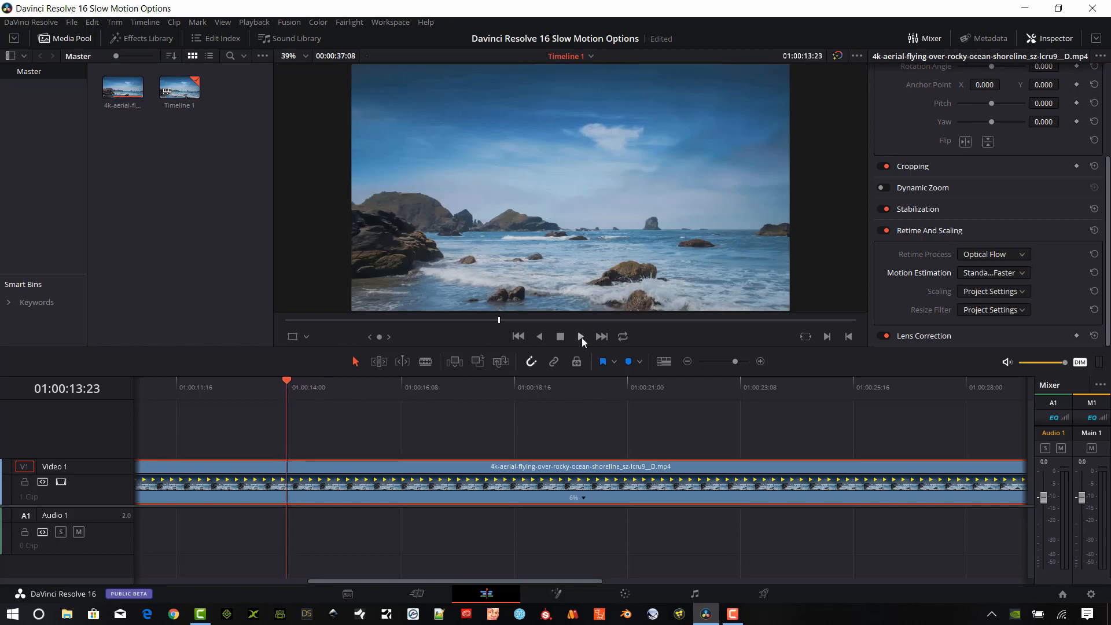
pyautogui.click(251, 391)
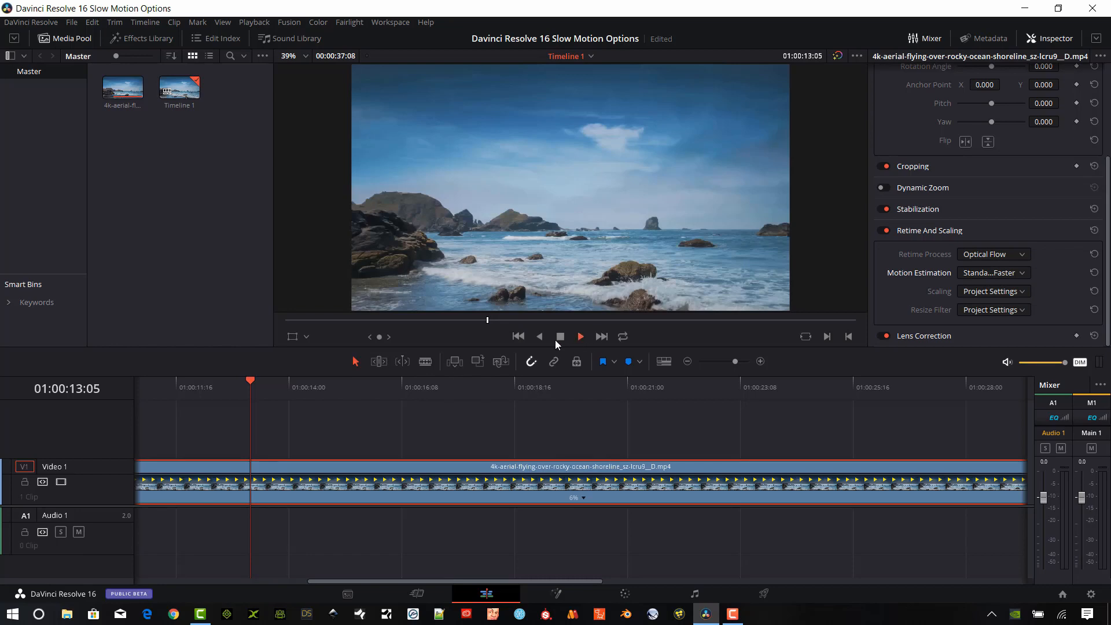
pyautogui.press('space')
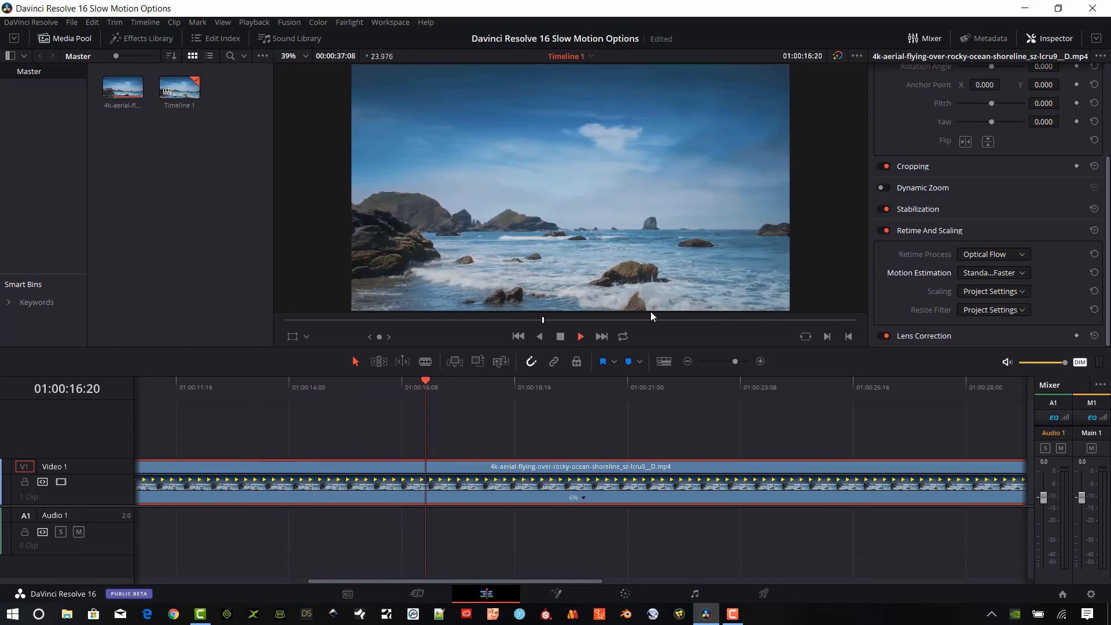
pyautogui.click(560, 336)
pyautogui.click(212, 387)
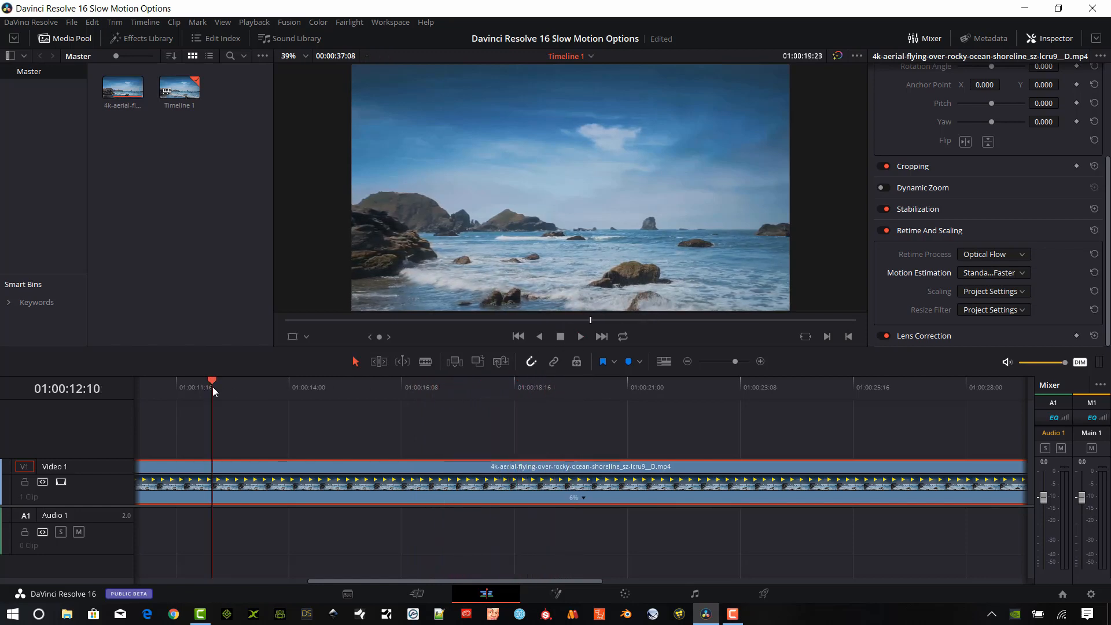
# Switch the Retime Process to Frame Blend, play the waves from 01:00:12:10, and return the playhead to 01:00:12:13.
pyautogui.click(1012, 255)
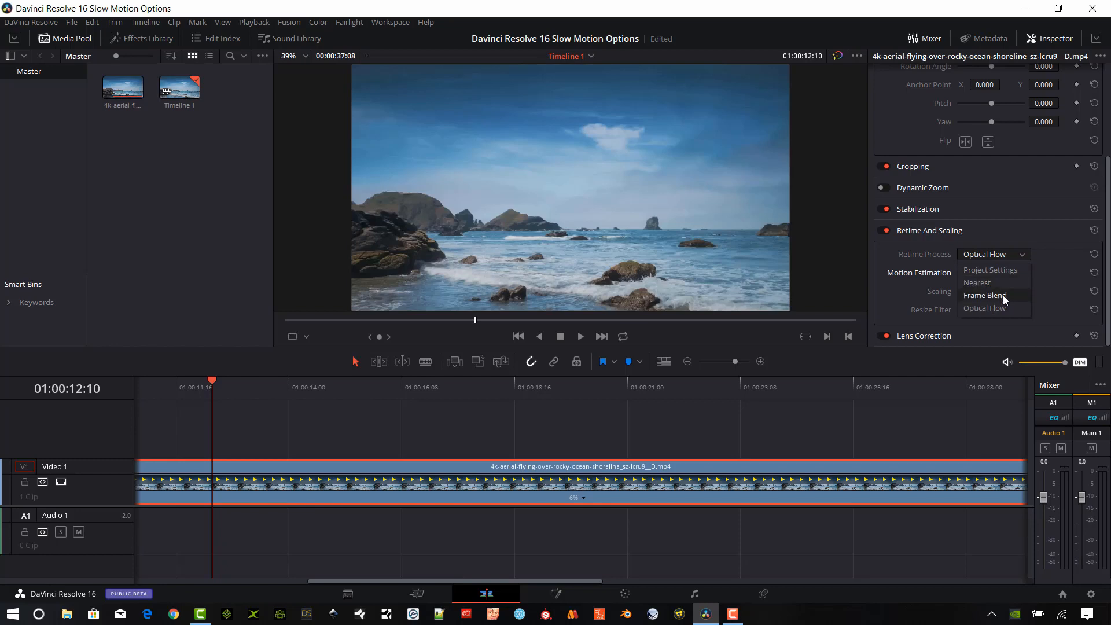
pyautogui.click(1005, 296)
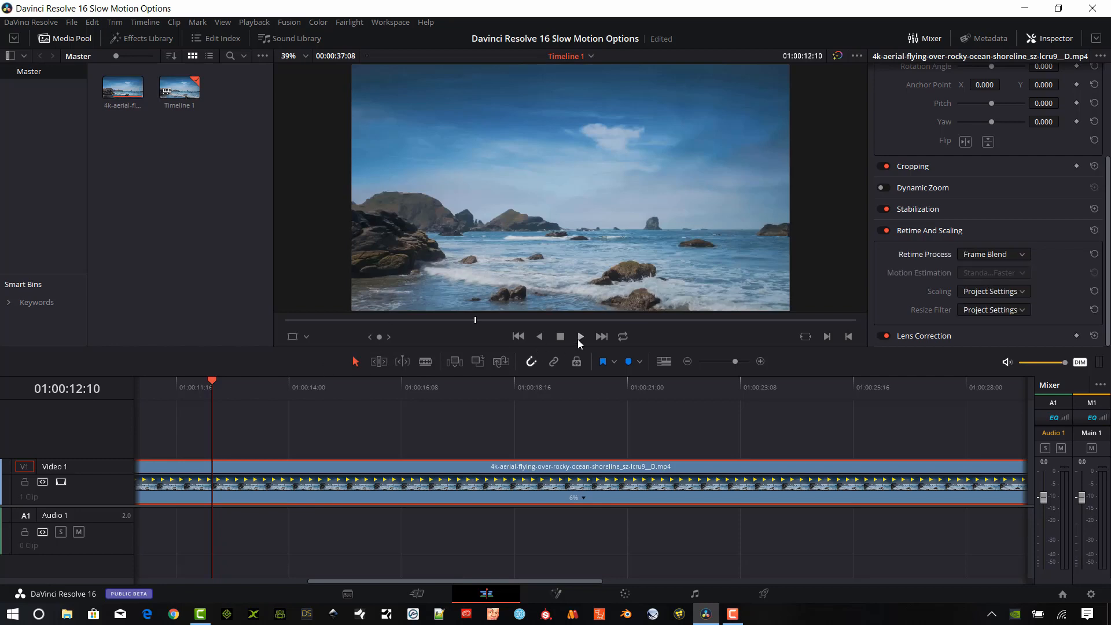
pyautogui.scroll(2, 650, 283)
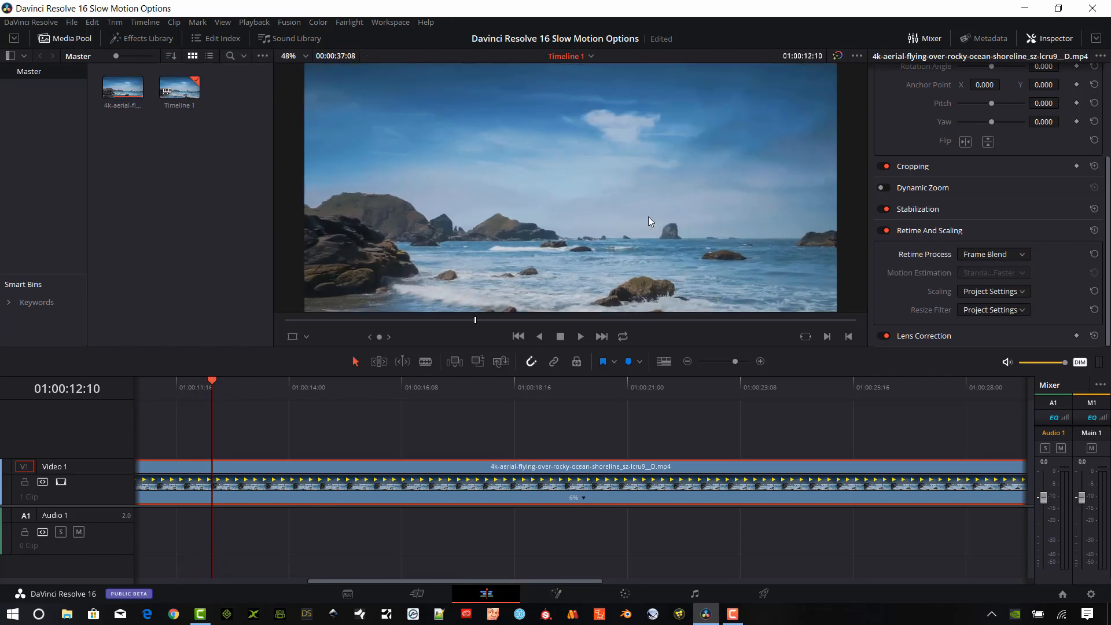
pyautogui.moveTo(673, 254)
pyautogui.mouseDown()
pyautogui.moveTo(631, 162)
pyautogui.moveTo(671, 201)
pyautogui.moveTo(676, 240)
pyautogui.mouseUp()
pyautogui.scroll(2, 623, 195)
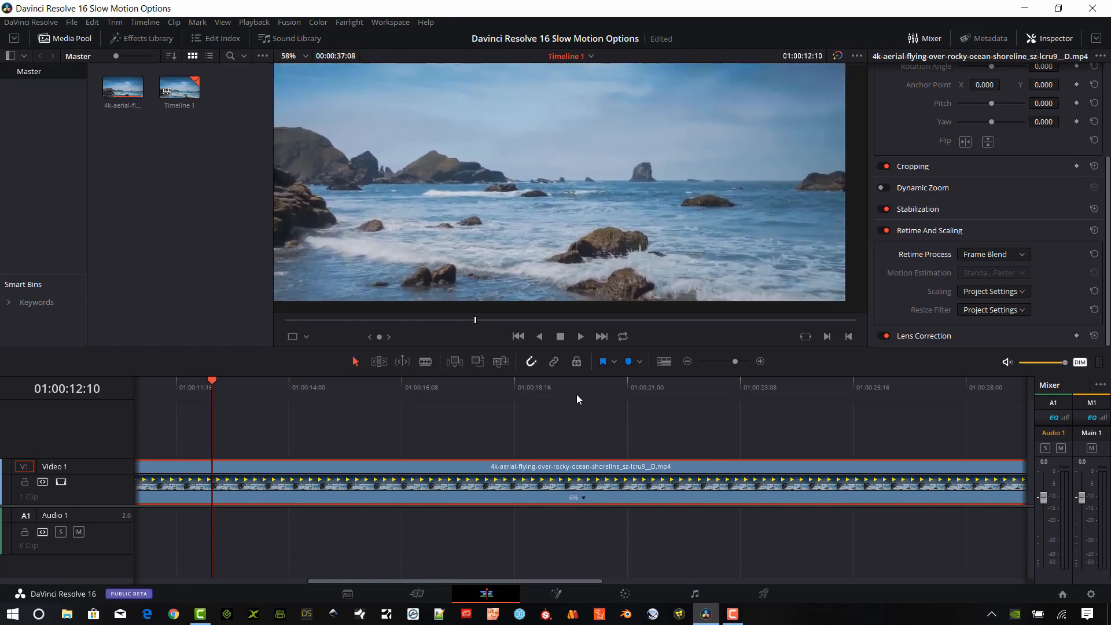
pyautogui.click(578, 338)
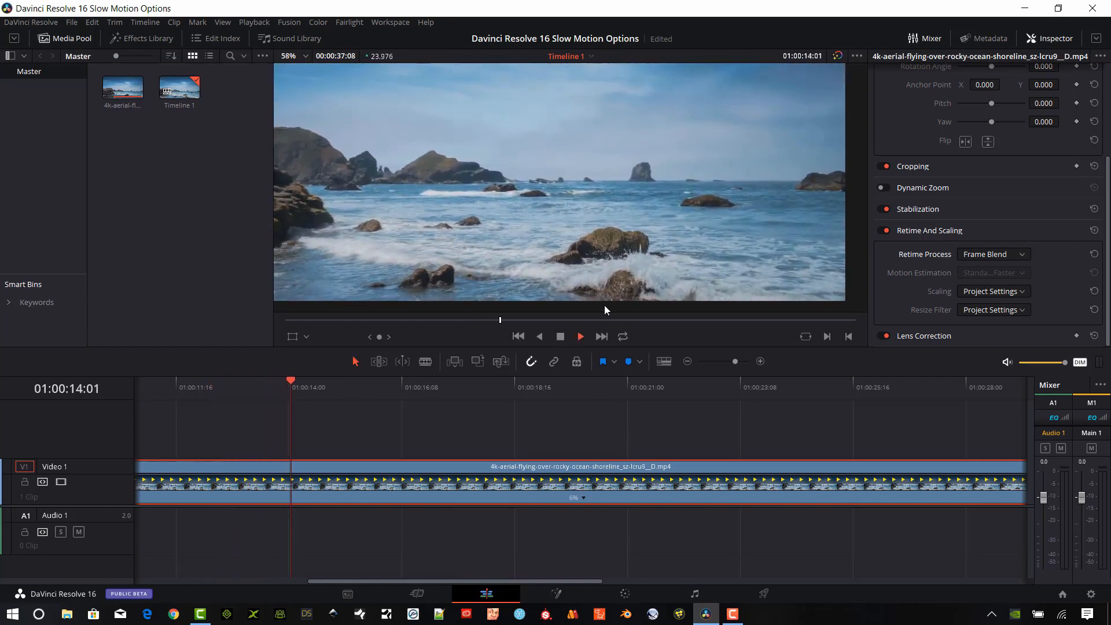
pyautogui.click(560, 336)
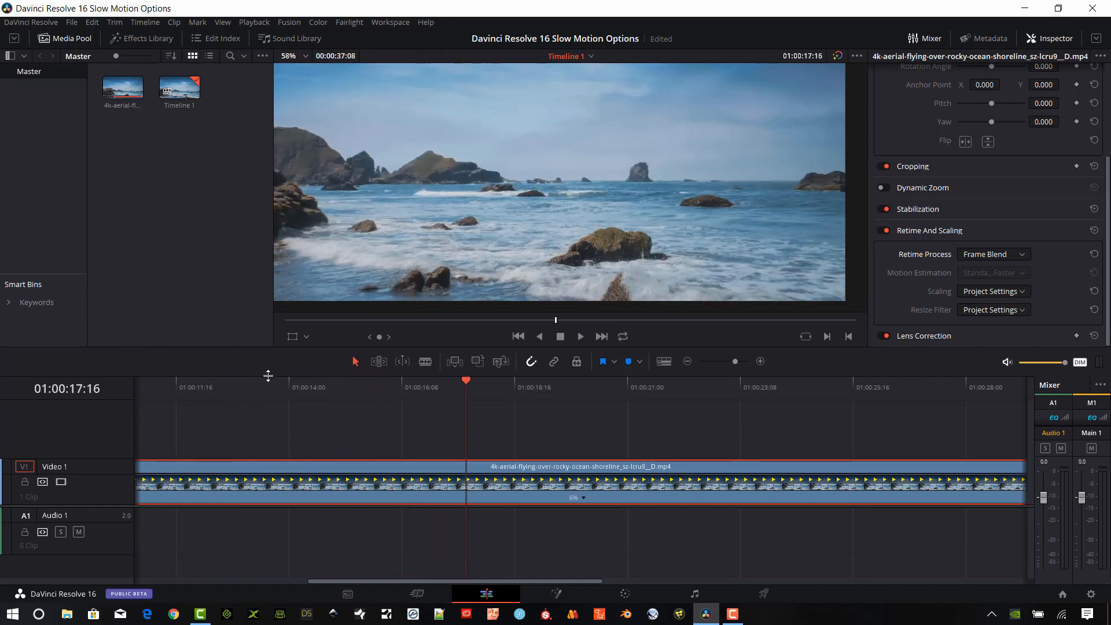
pyautogui.click(219, 392)
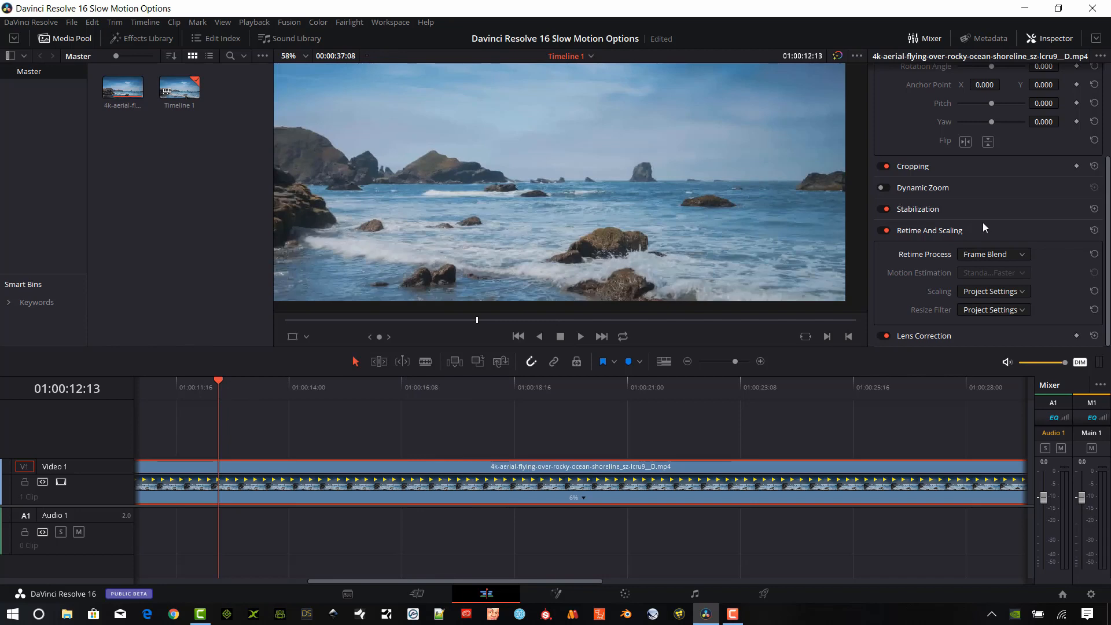
# Set the clip's Retime Process to Optical Flow and play the slowed waves twice from around 01:00:12:13.
pyautogui.click(1021, 251)
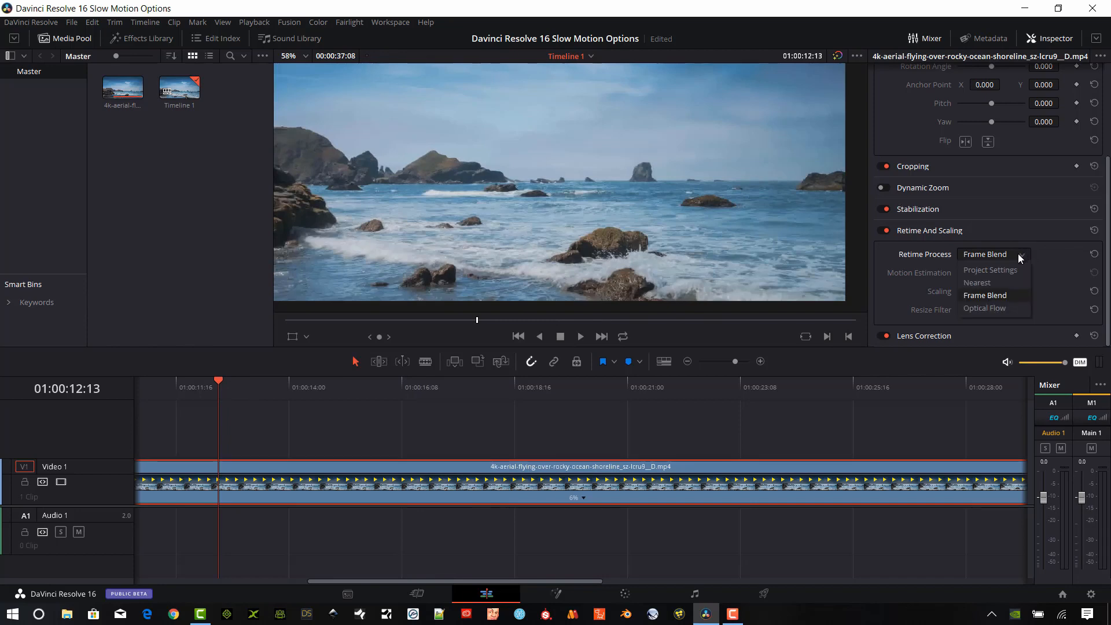
pyautogui.click(988, 307)
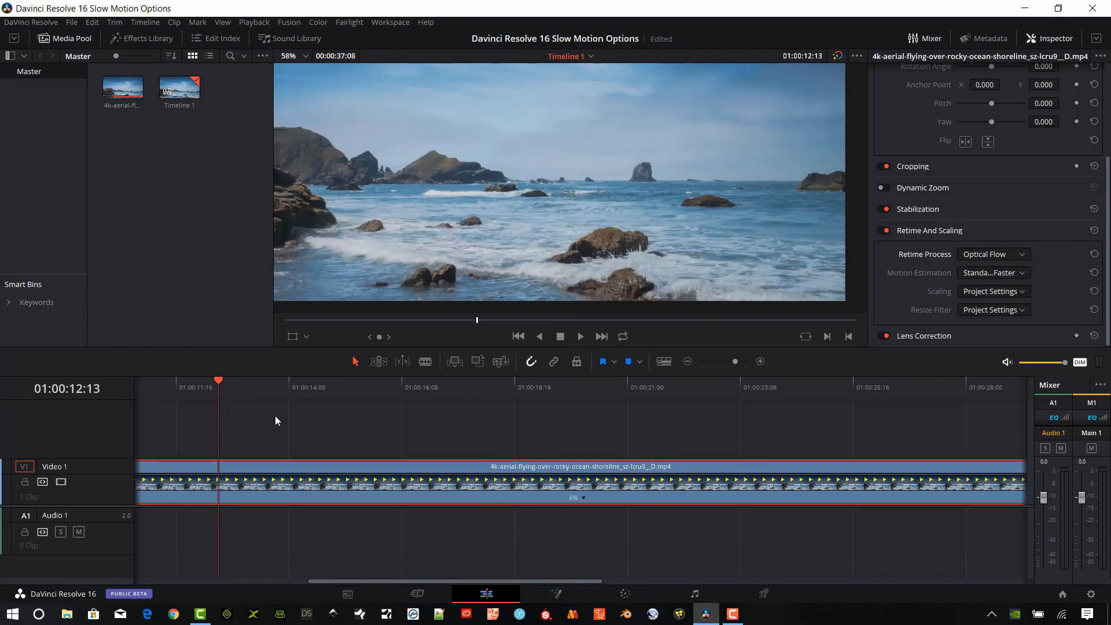
pyautogui.click(580, 336)
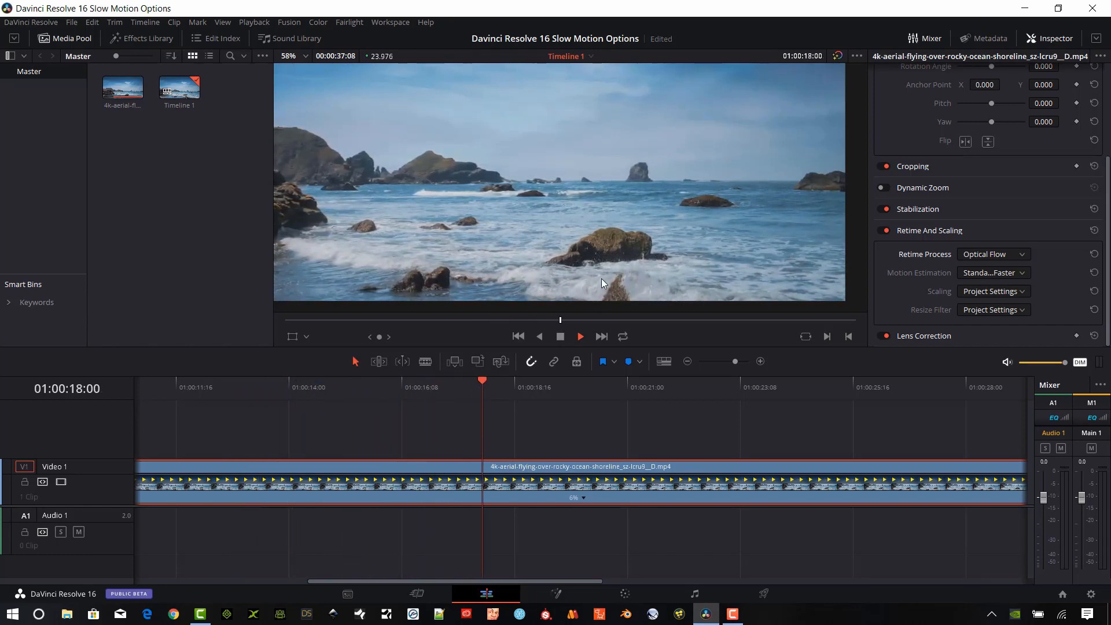
pyautogui.click(224, 388)
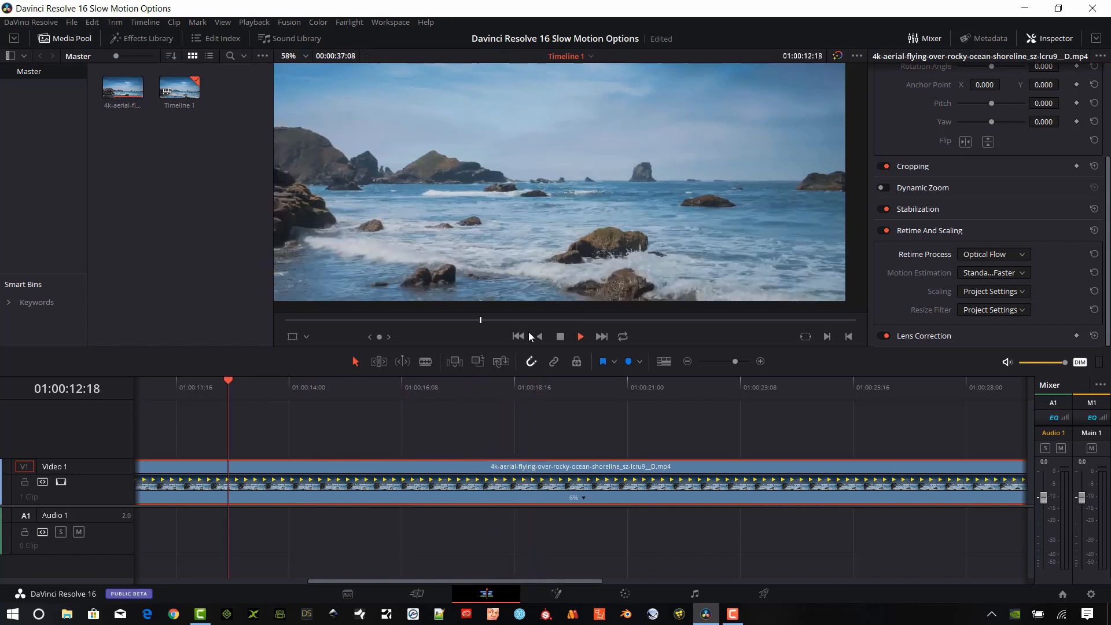
pyautogui.click(562, 337)
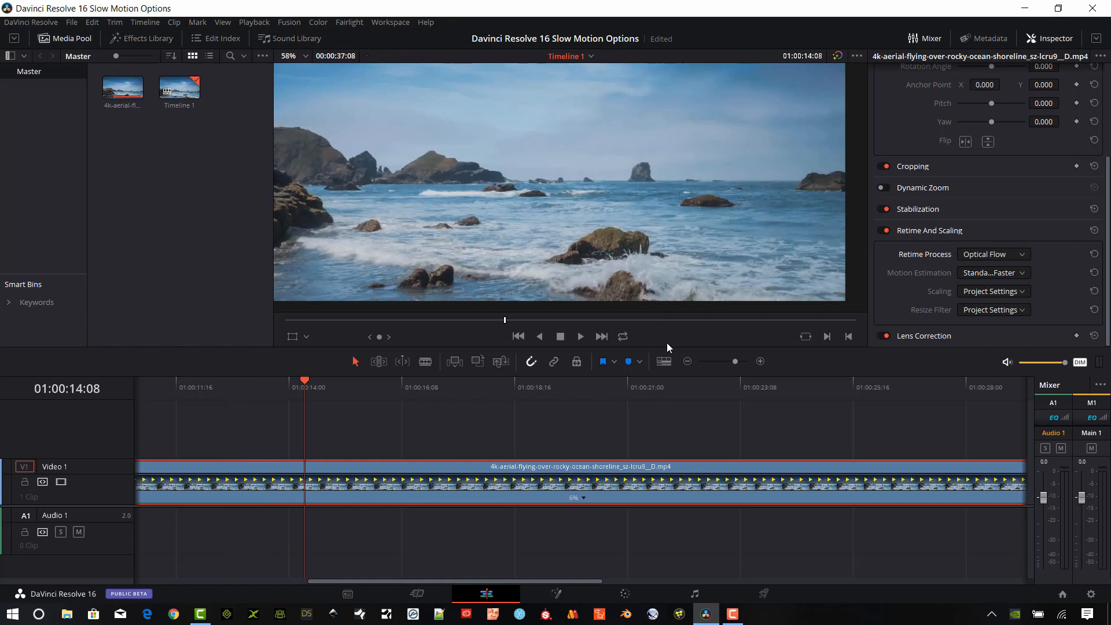
# Set Motion Estimation to Standard Better, play the slowed waves to check it, and return the playhead to 01:00:13:00.
pyautogui.moveTo(662, 349); pyautogui.dragTo(667, 430)
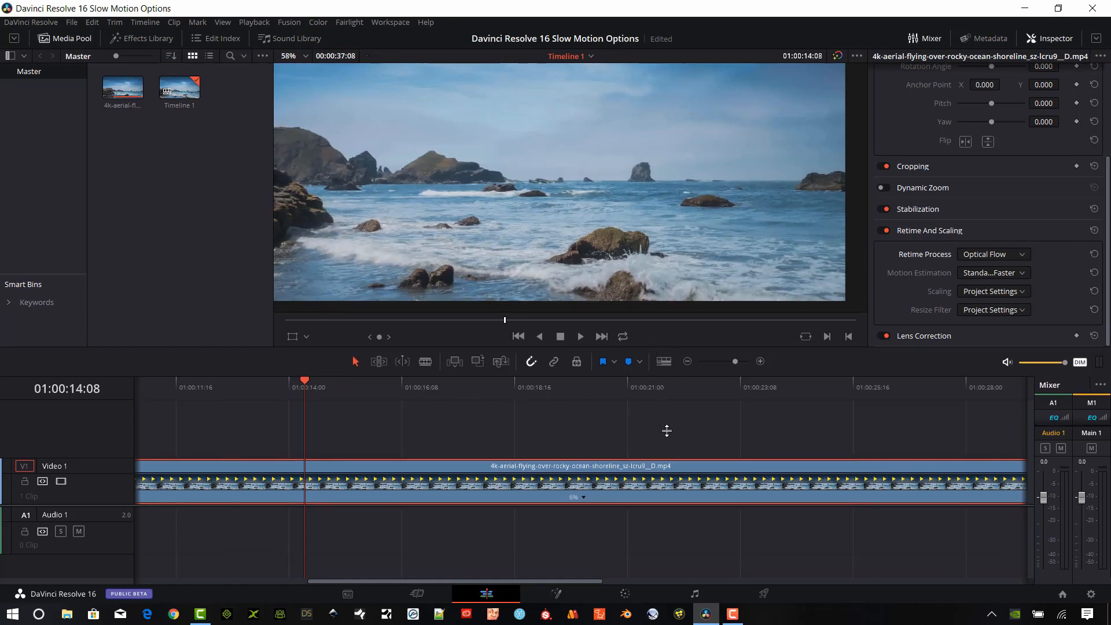
pyautogui.scroll(-1, 1021, 273)
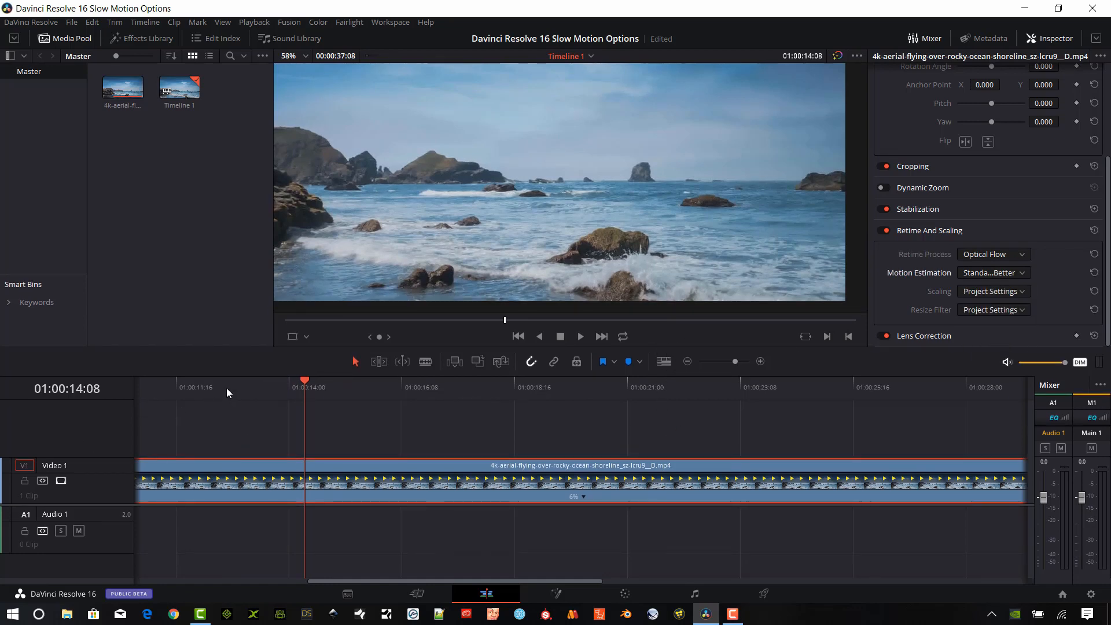
pyautogui.click(227, 390)
pyautogui.click(577, 338)
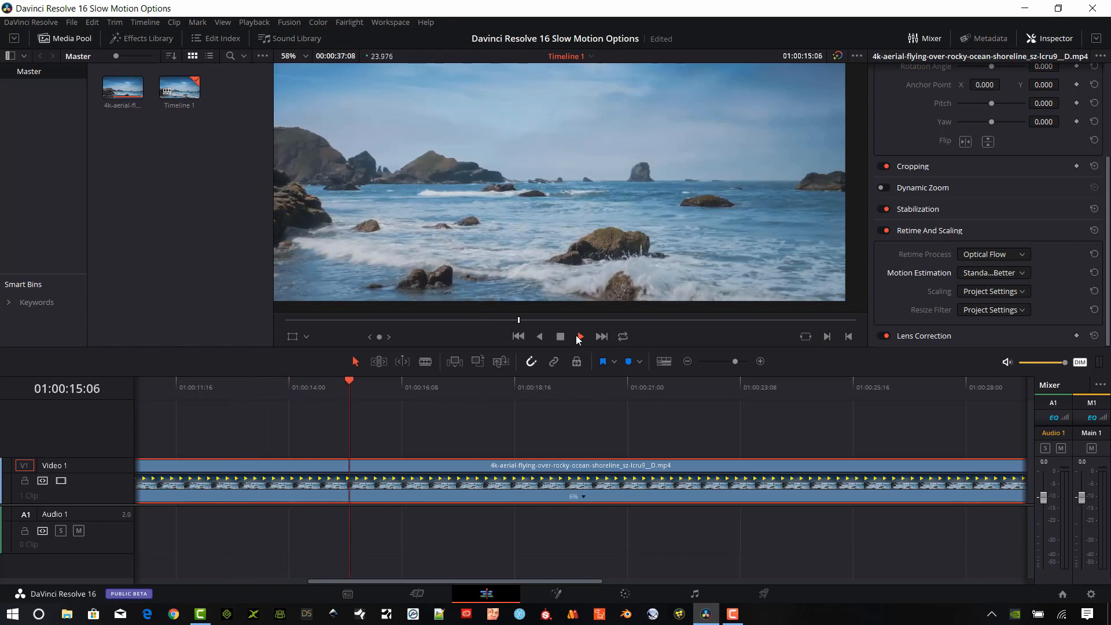
pyautogui.click(567, 337)
pyautogui.click(240, 389)
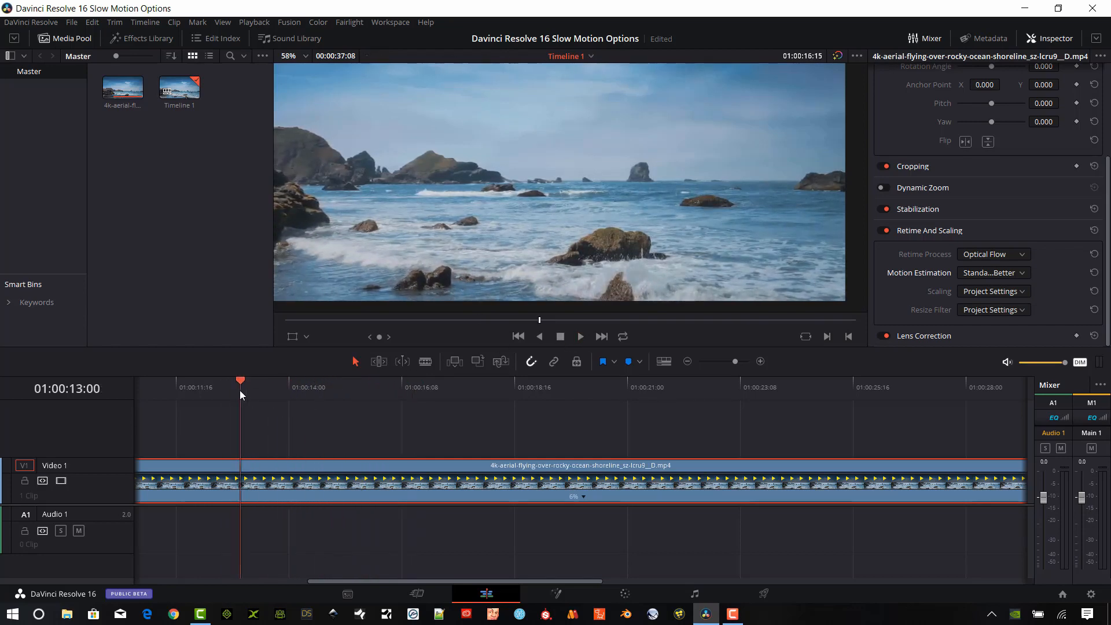
# Set Motion Estimation to Enhanced Better, play the clip from 01:00:13:00, and return the playhead to 01:00:12:11.
pyautogui.click(1007, 275)
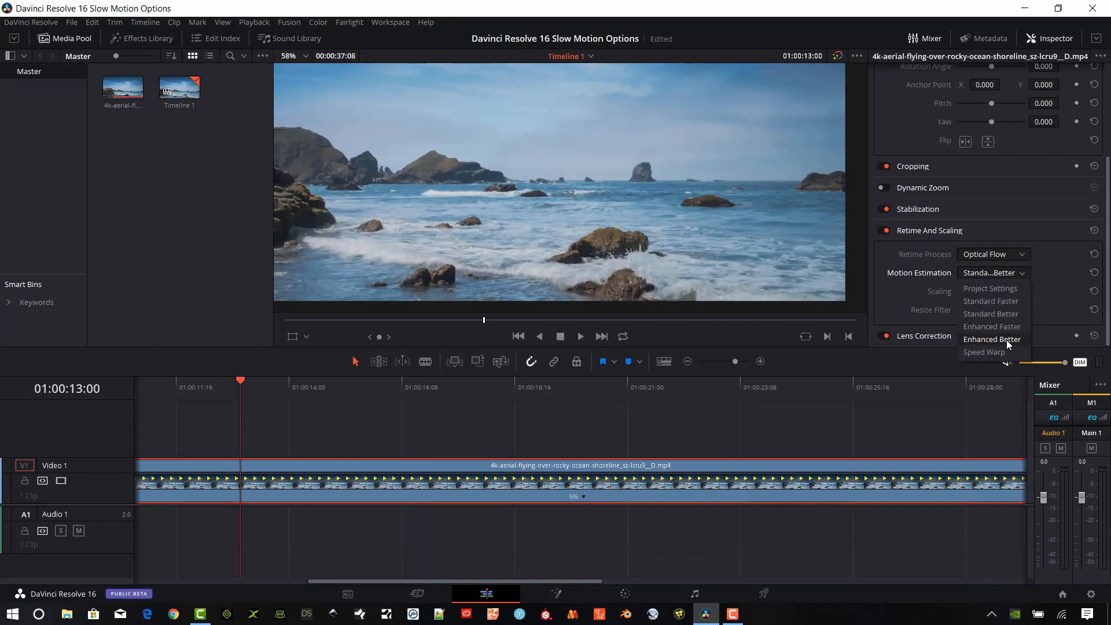
pyautogui.click(1005, 339)
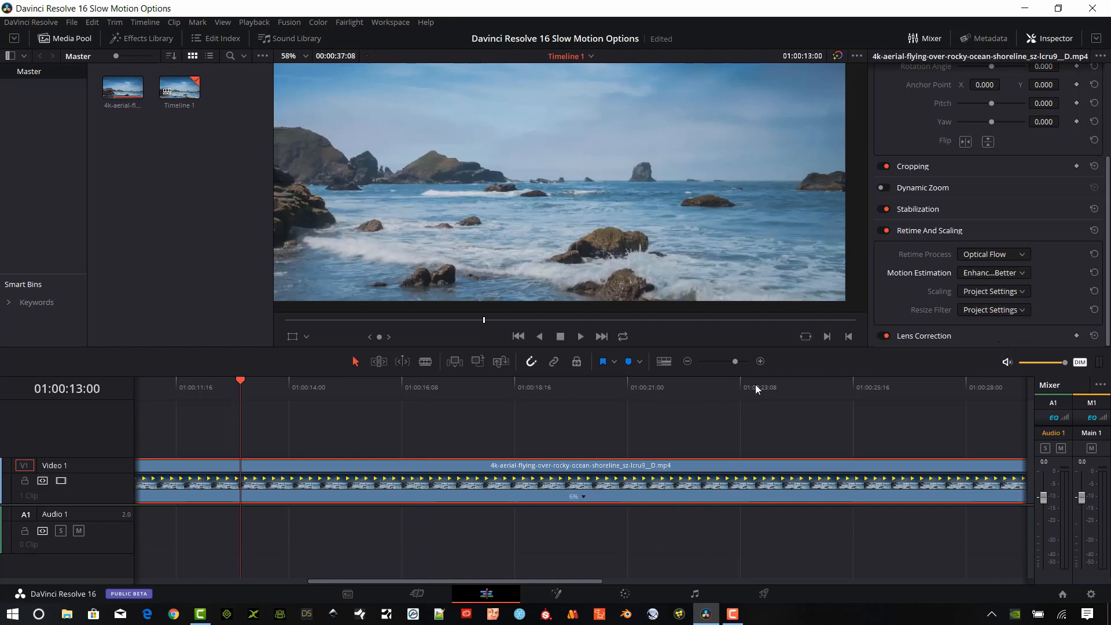
pyautogui.click(580, 340)
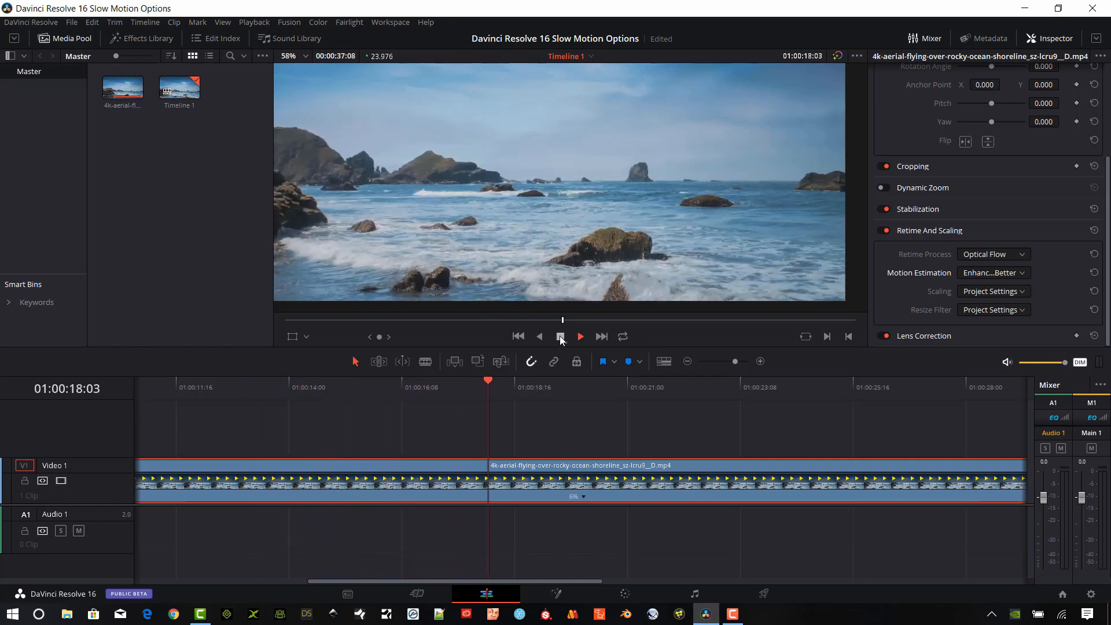
pyautogui.click(560, 336)
pyautogui.moveTo(231, 377)
pyautogui.mouseDown()
pyautogui.moveTo(283, 372)
pyautogui.moveTo(214, 379)
pyautogui.mouseUp()
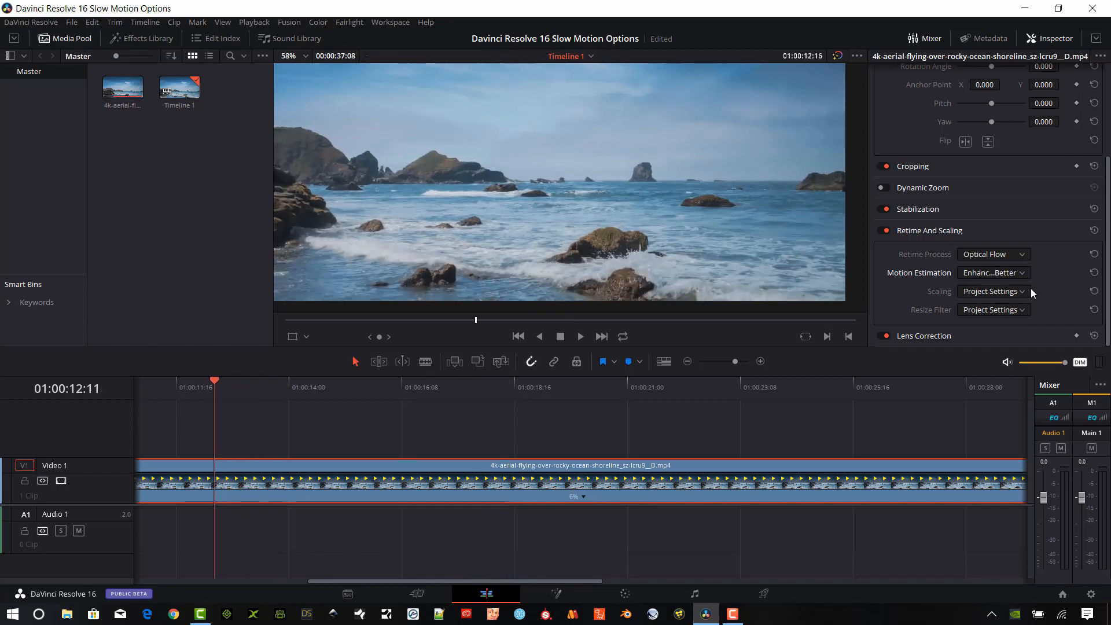
# Set Motion Estimation to Speed Warp and play the slowed clip briefly from 01:00:12:11.
pyautogui.click(1020, 276)
pyautogui.click(676, 401)
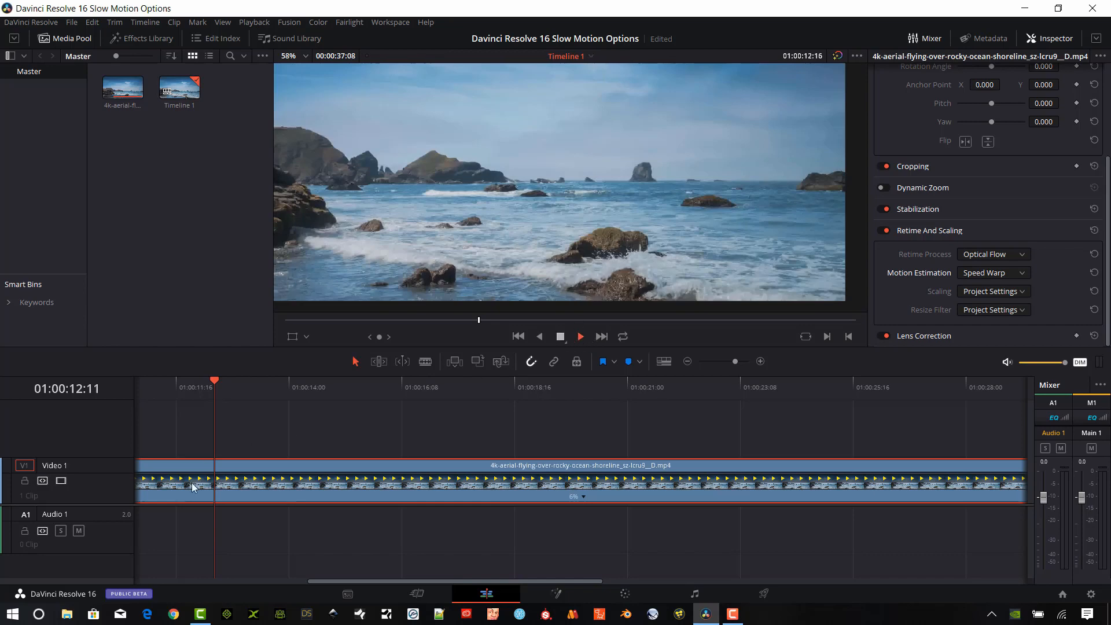
pyautogui.press('space')
pyautogui.click(1020, 256)
pyautogui.click(1020, 255)
pyautogui.click(1021, 273)
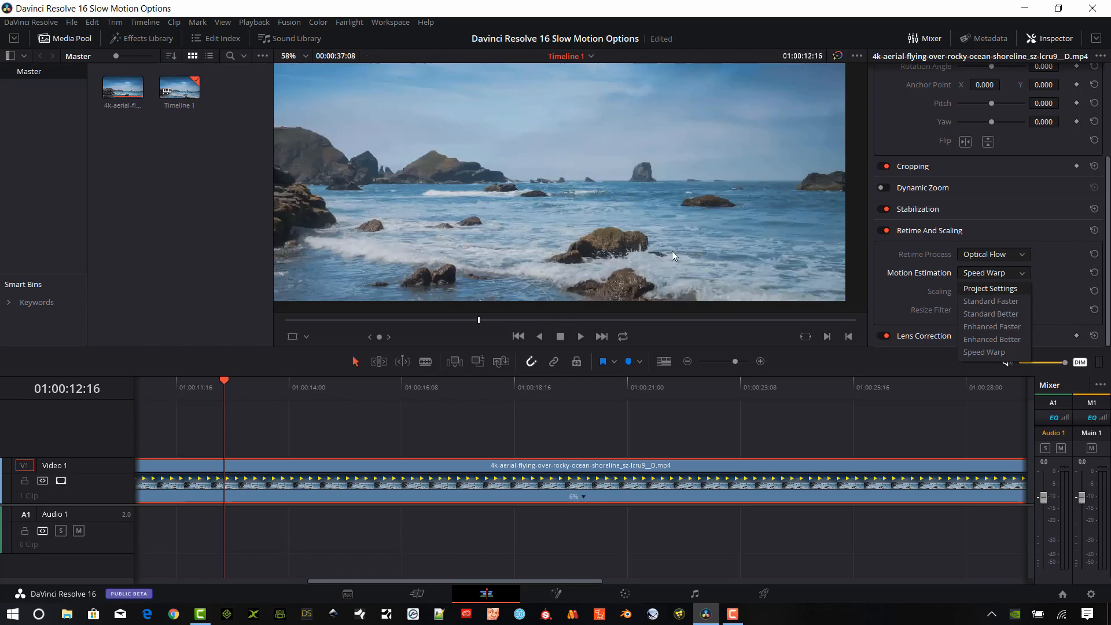
pyautogui.click(1018, 268)
pyautogui.click(1018, 268)
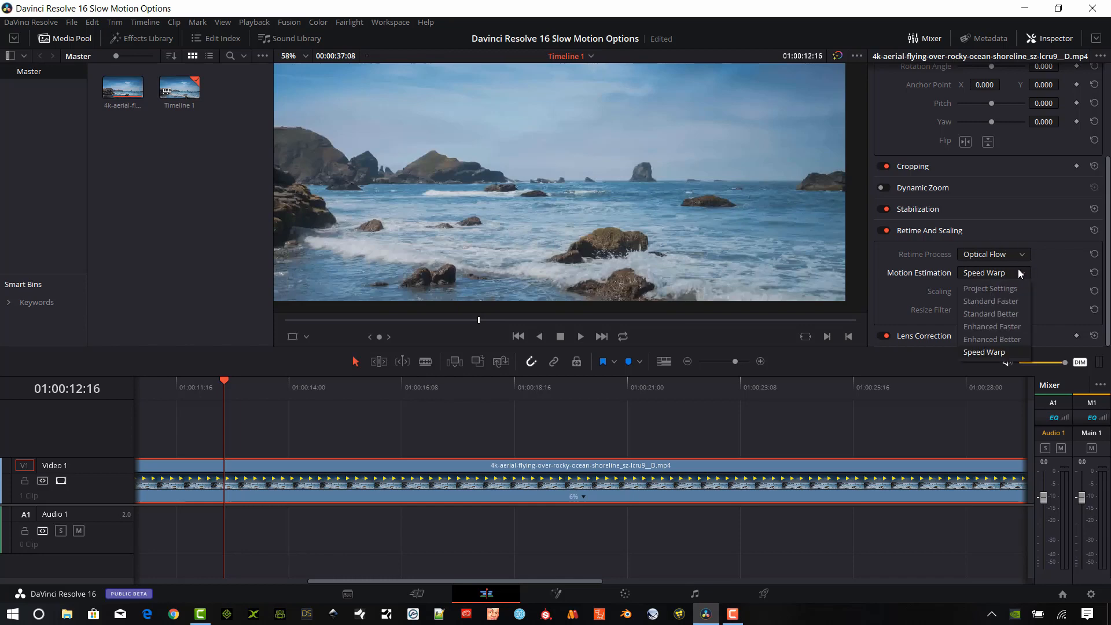
pyautogui.click(1022, 252)
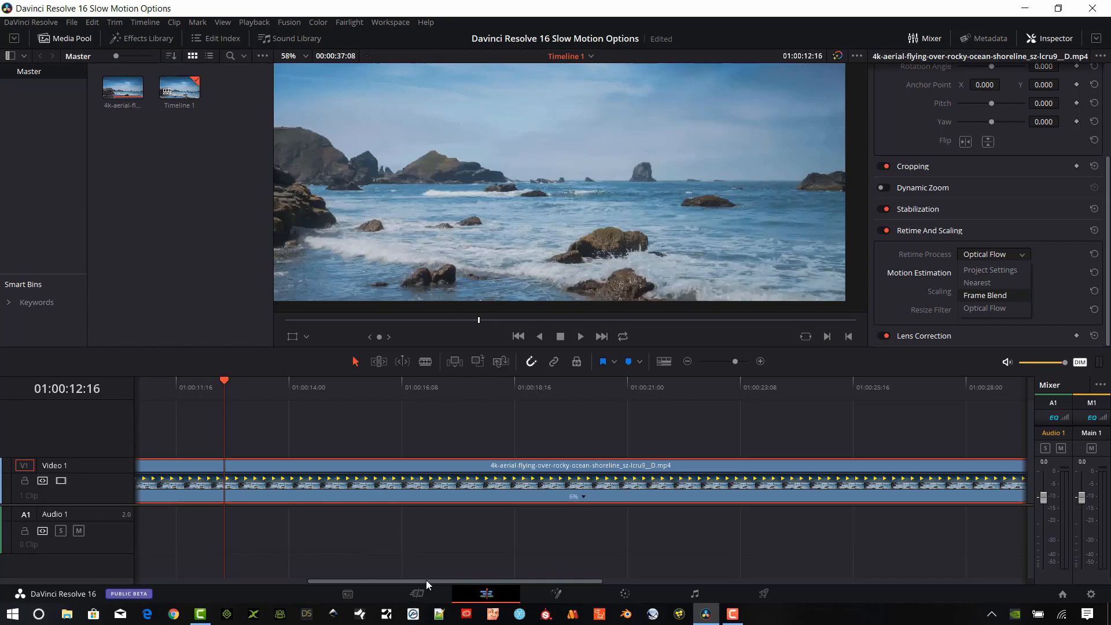
pyautogui.moveTo(426, 579); pyautogui.dragTo(640, 580)
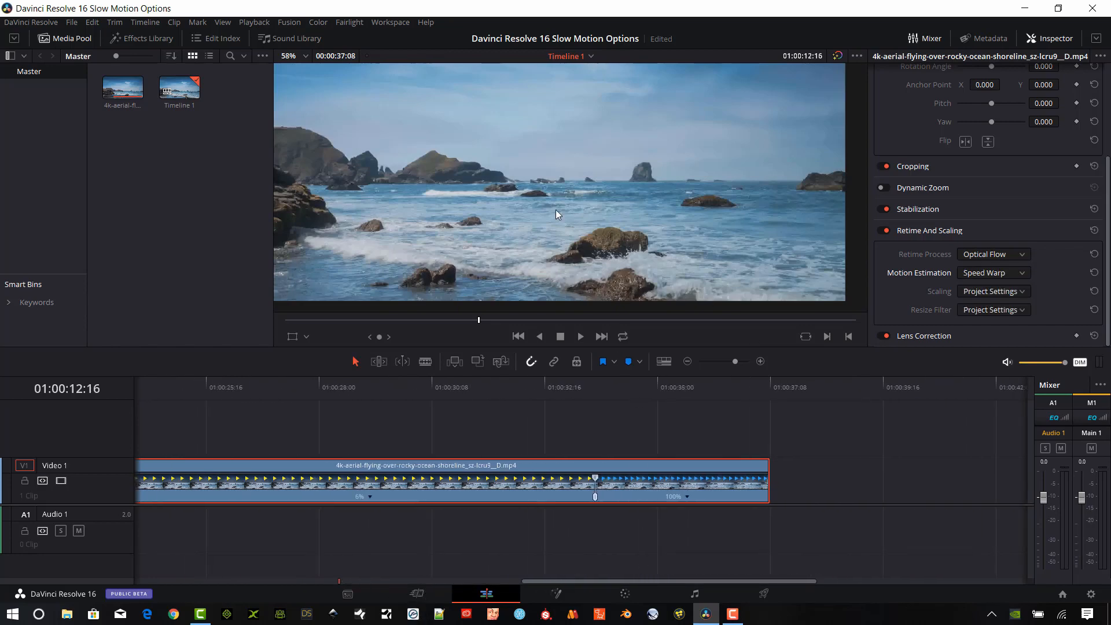